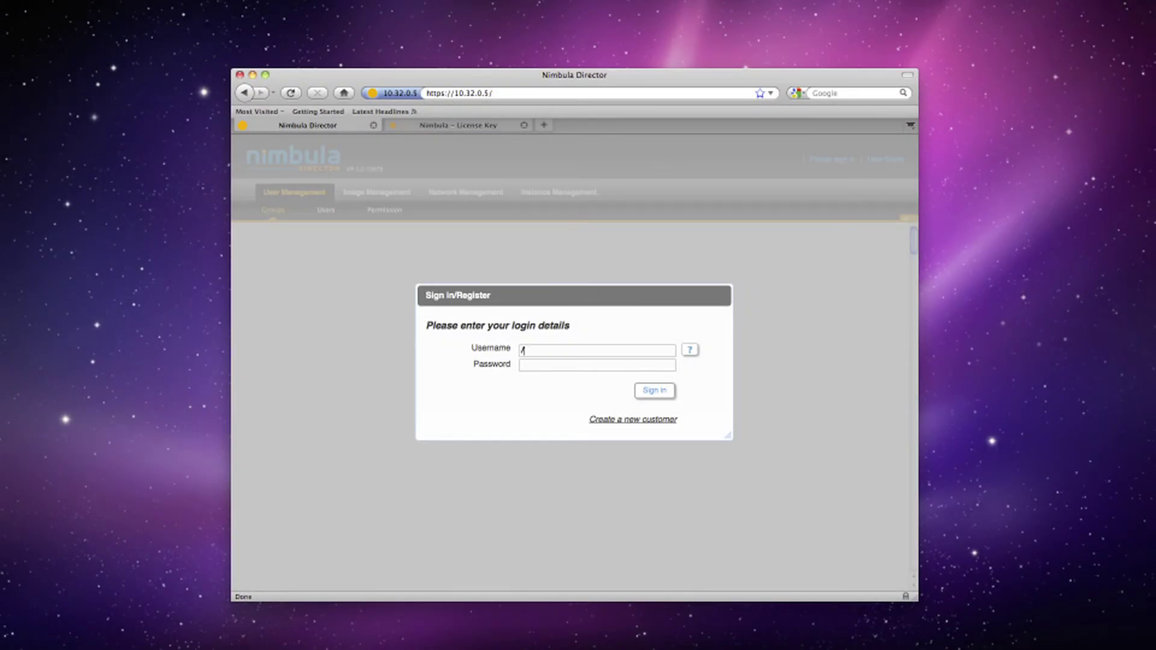
# Sign in to Nimbula Director as acme/administrator with the administrator password
pyautogui.write('acme/administrato')
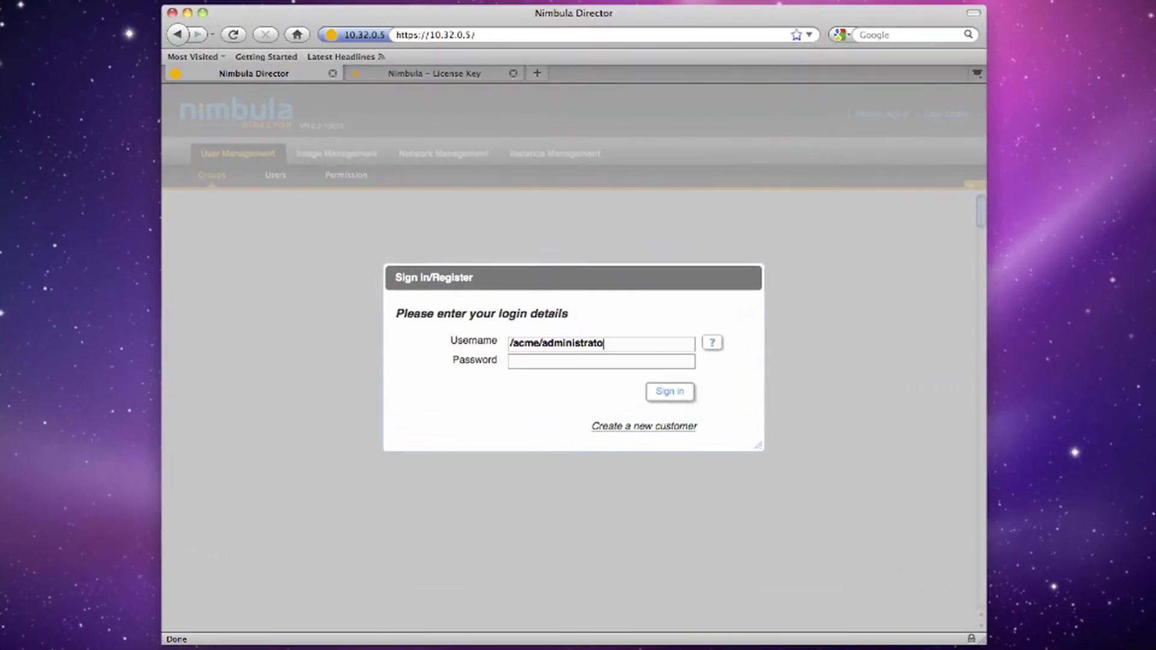
pyautogui.write('r')
pyautogui.press('Tab')
pyautogui.write('************')
pyautogui.press('Return')
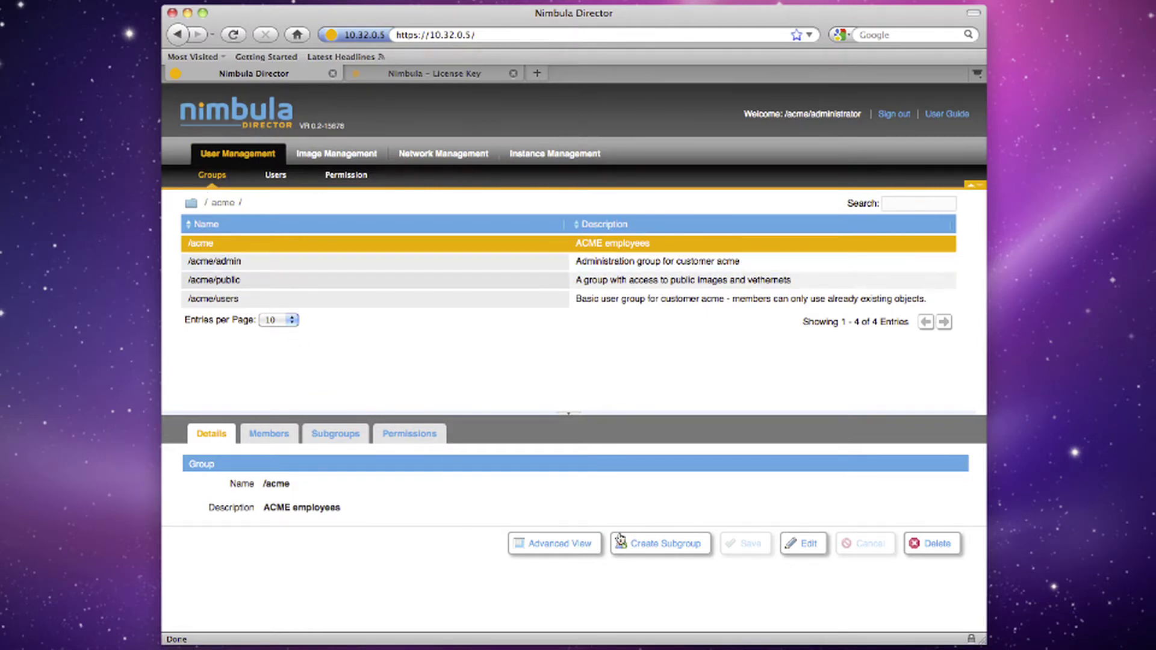
# Create the subgroup /acme/images with the description 'ACME images'
pyautogui.click(665, 544)
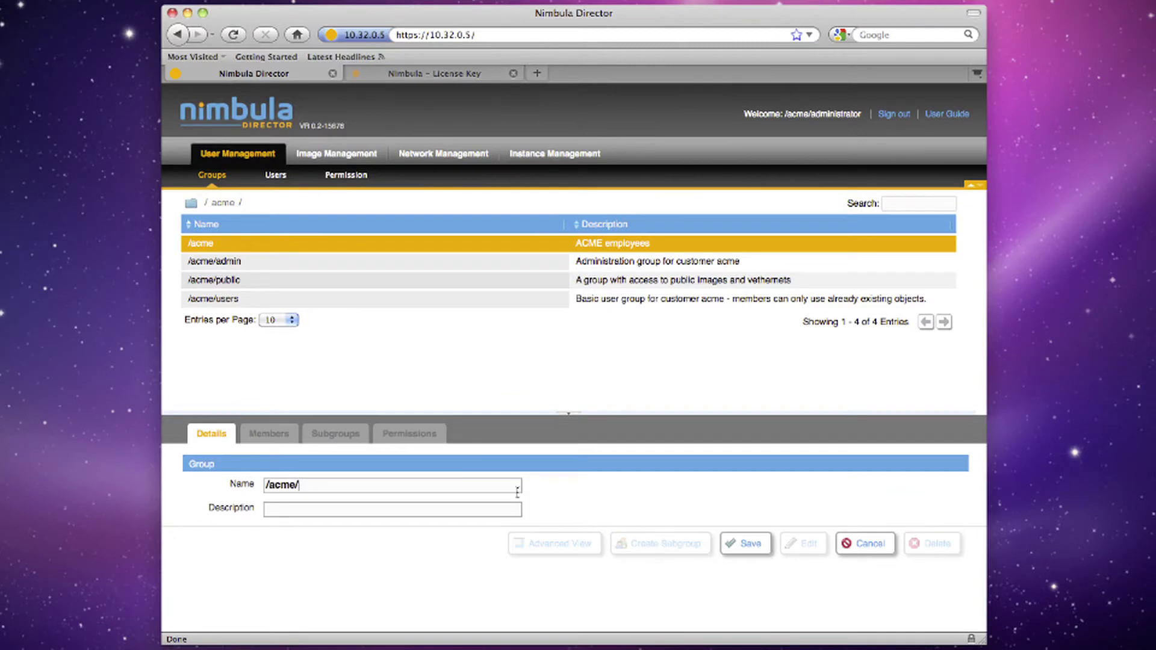
pyautogui.write('images')
pyautogui.press('Tab')
pyautogui.write('ACME images')
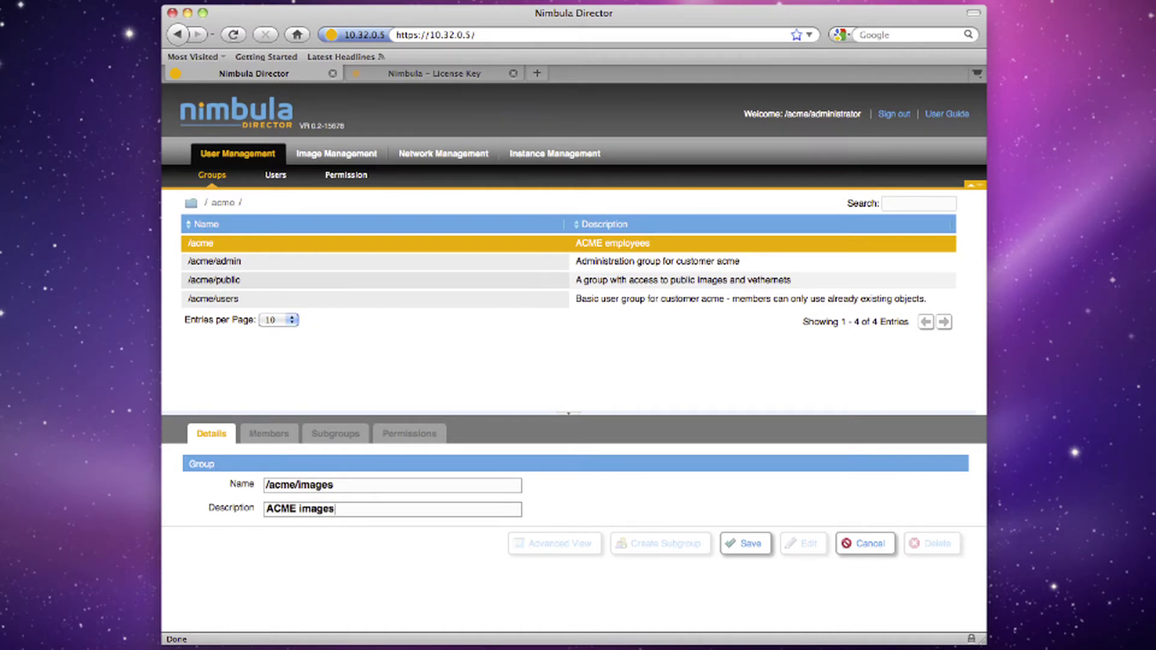
pyautogui.click(747, 539)
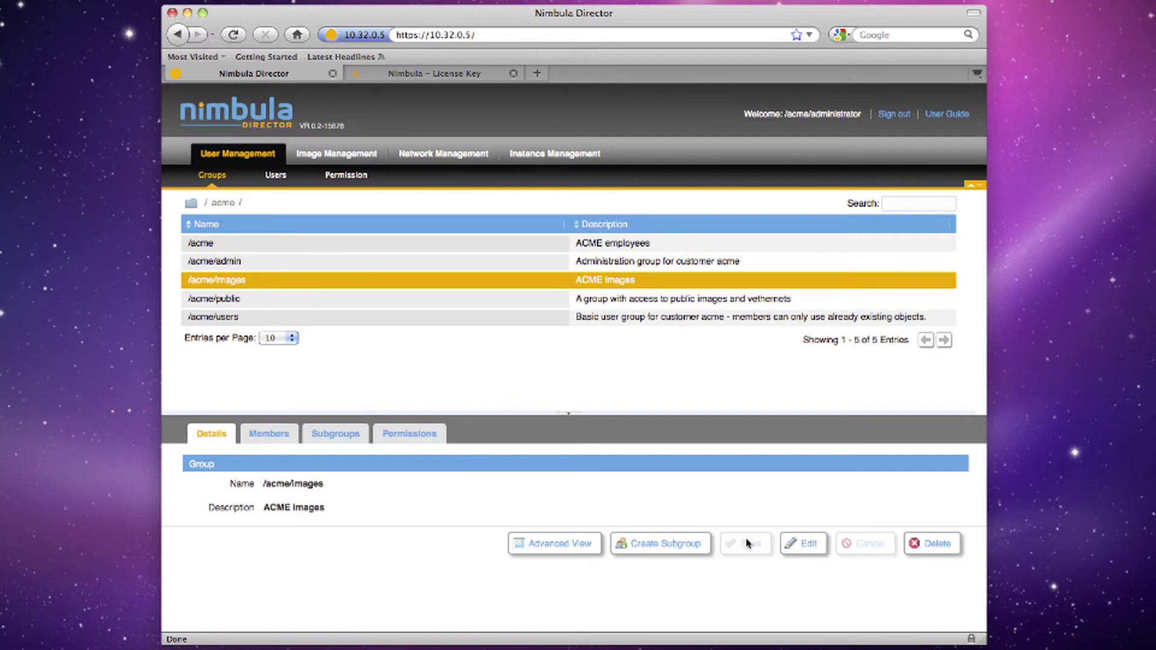
# Create the subgroup /acme/apps under /acme with the description 'ACME apps'
pyautogui.click(256, 246)
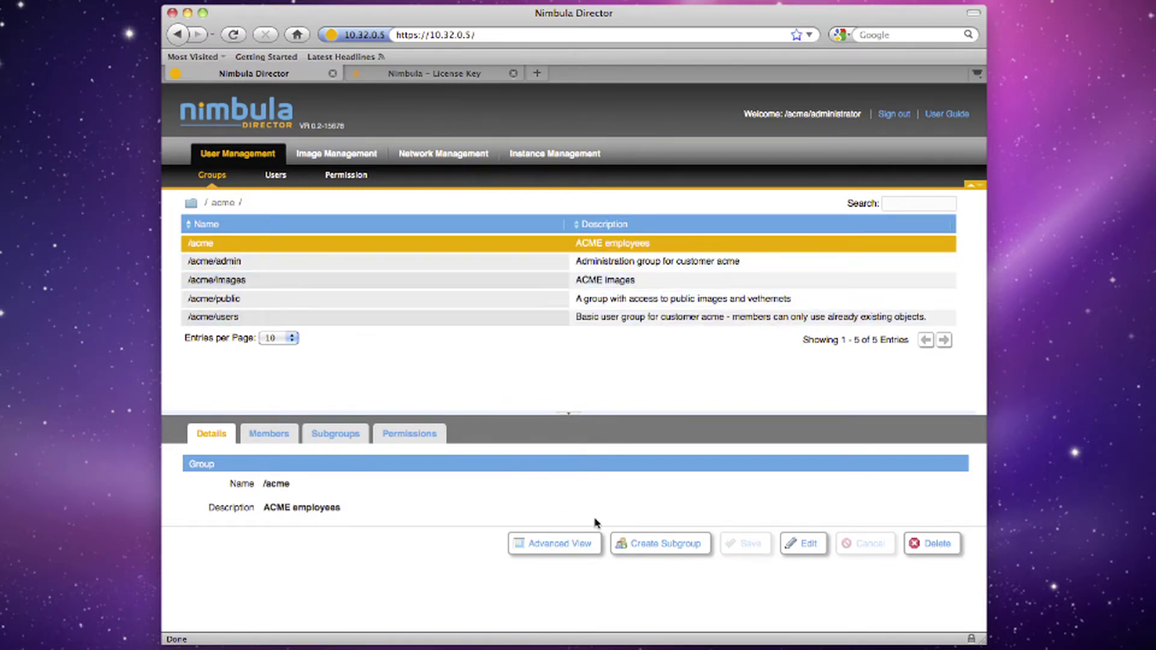
pyautogui.click(641, 543)
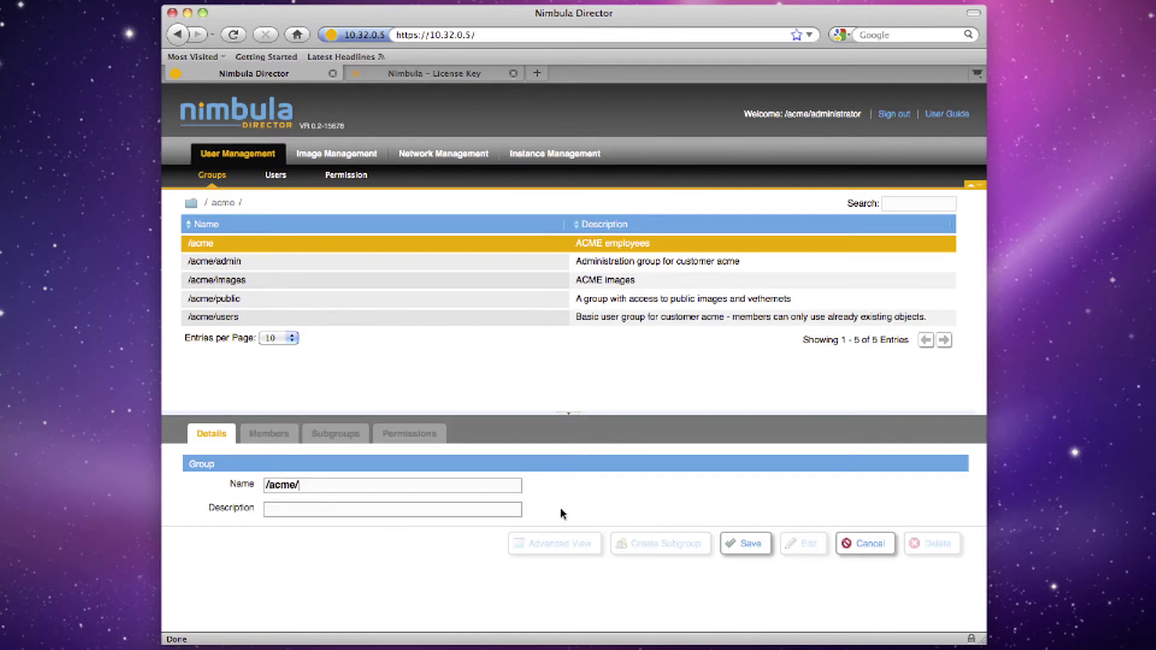
pyautogui.click(509, 488)
pyautogui.write('appsACME apps')
pyautogui.click(735, 542)
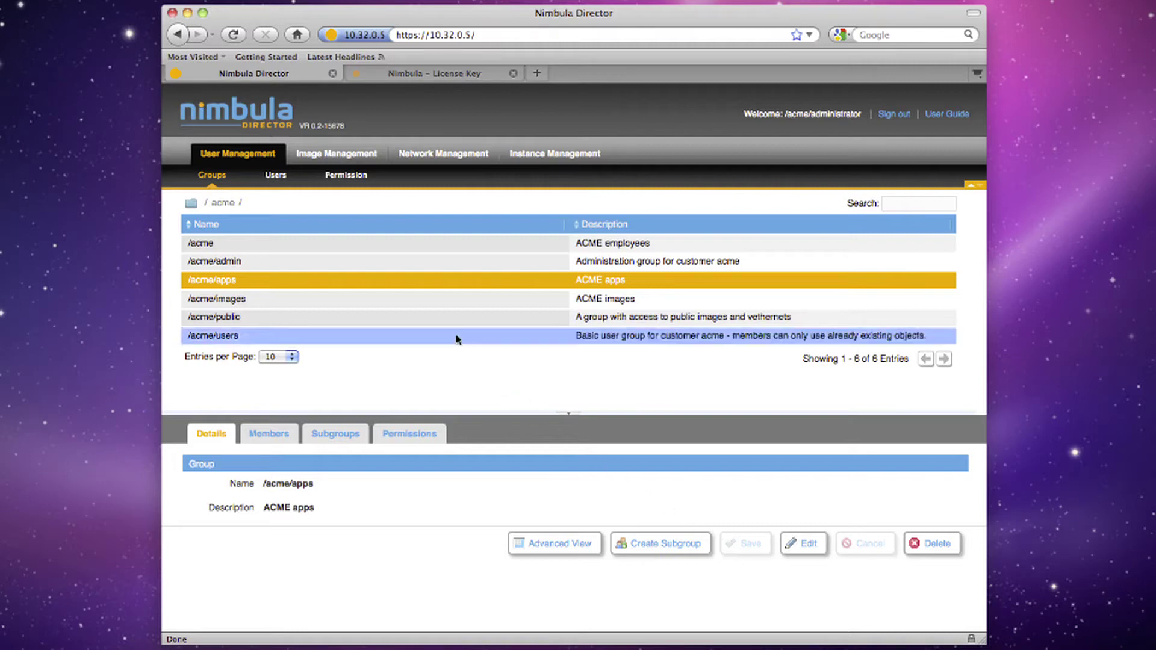
# Show the /acme/images group's permissions in Advanced View with all rows visible
pyautogui.click(437, 306)
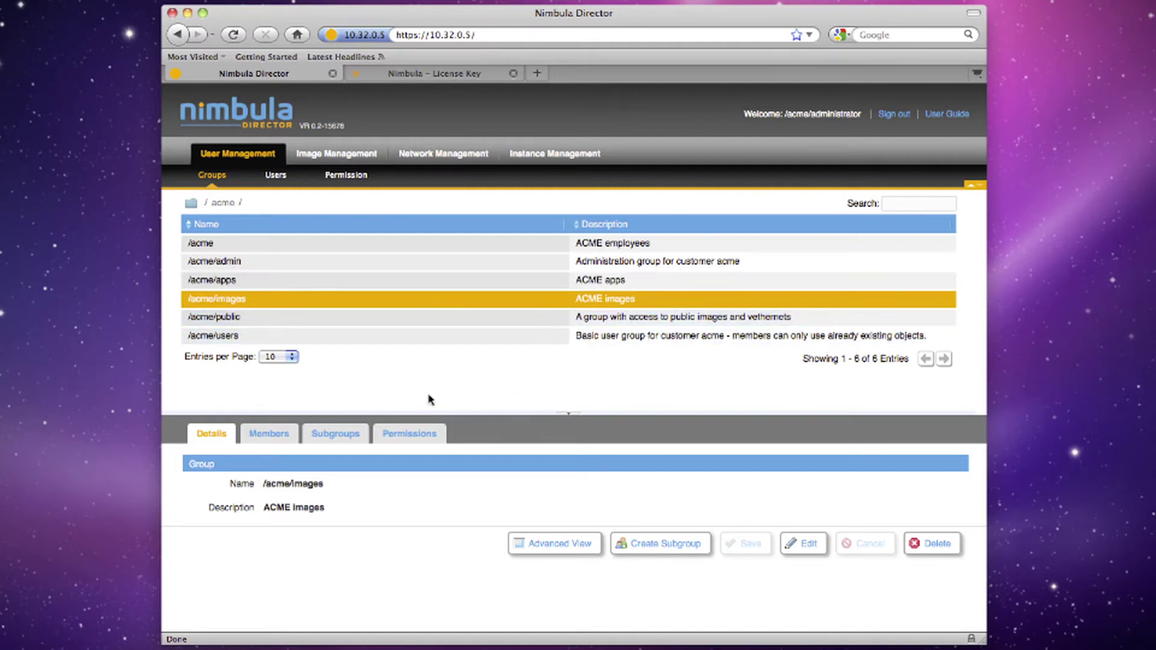
pyautogui.click(428, 428)
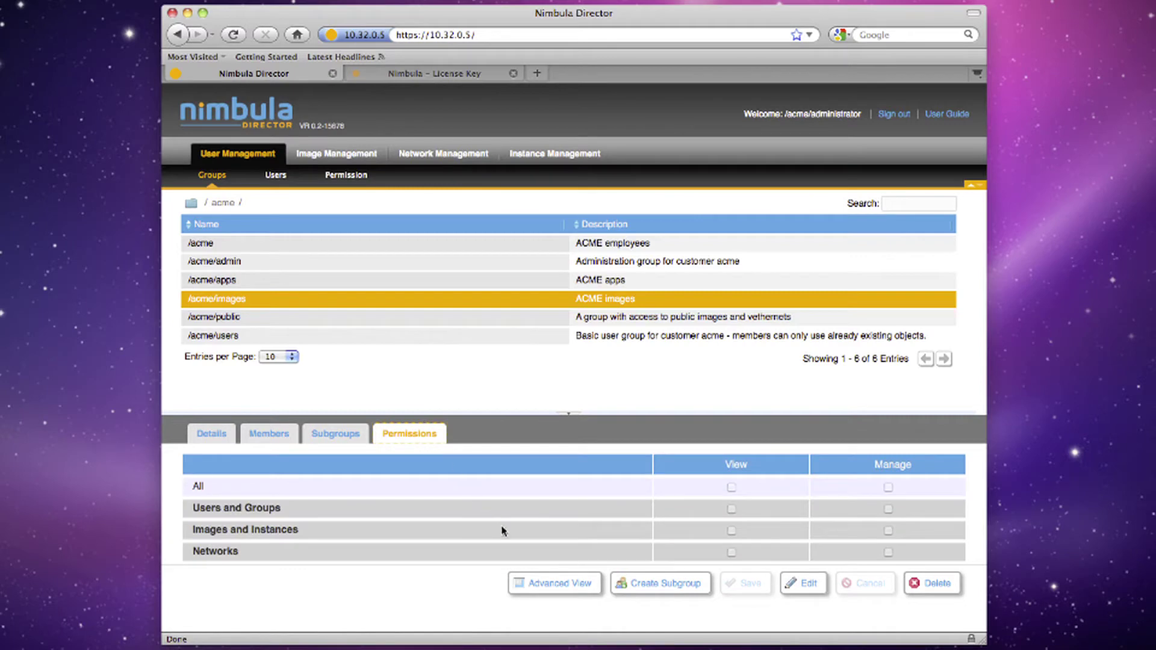
pyautogui.click(539, 583)
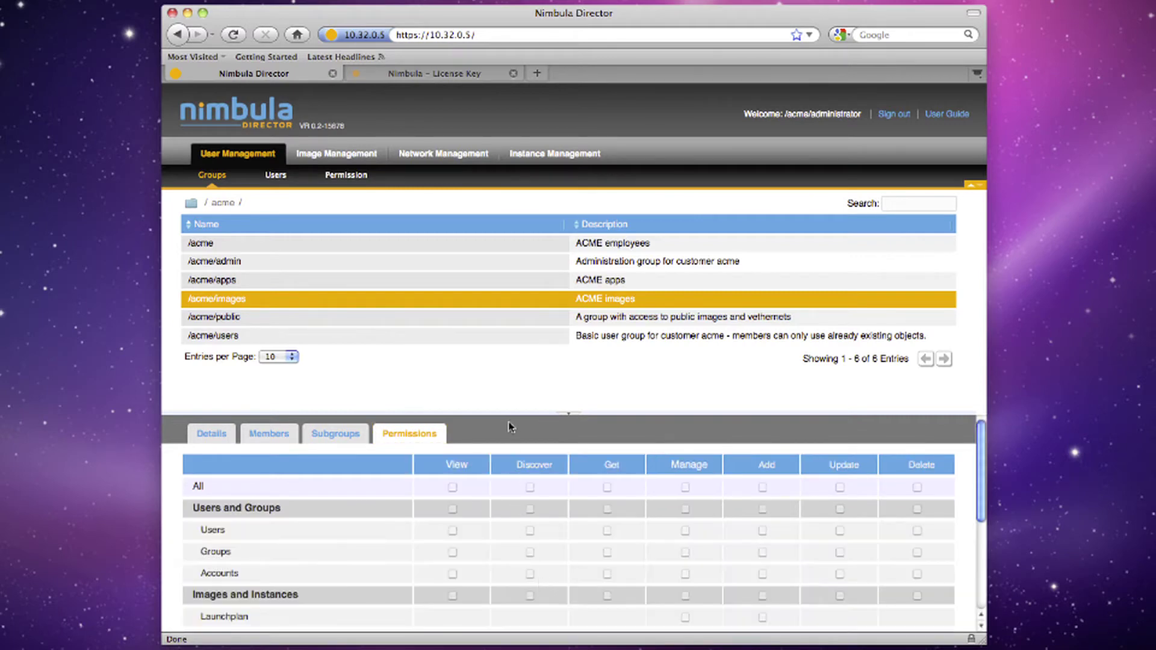
pyautogui.moveTo(509, 414); pyautogui.dragTo(515, 257)
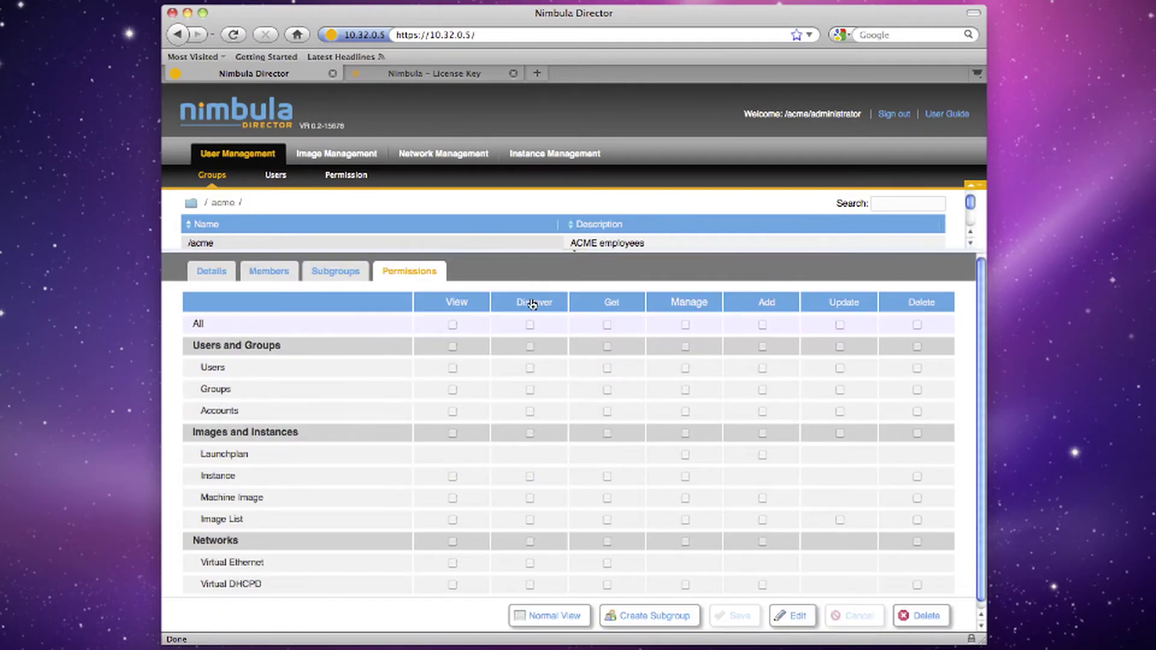
# Grant /acme/images View on users, groups, images and instances, plus Manage on images and instances
pyautogui.click(779, 617)
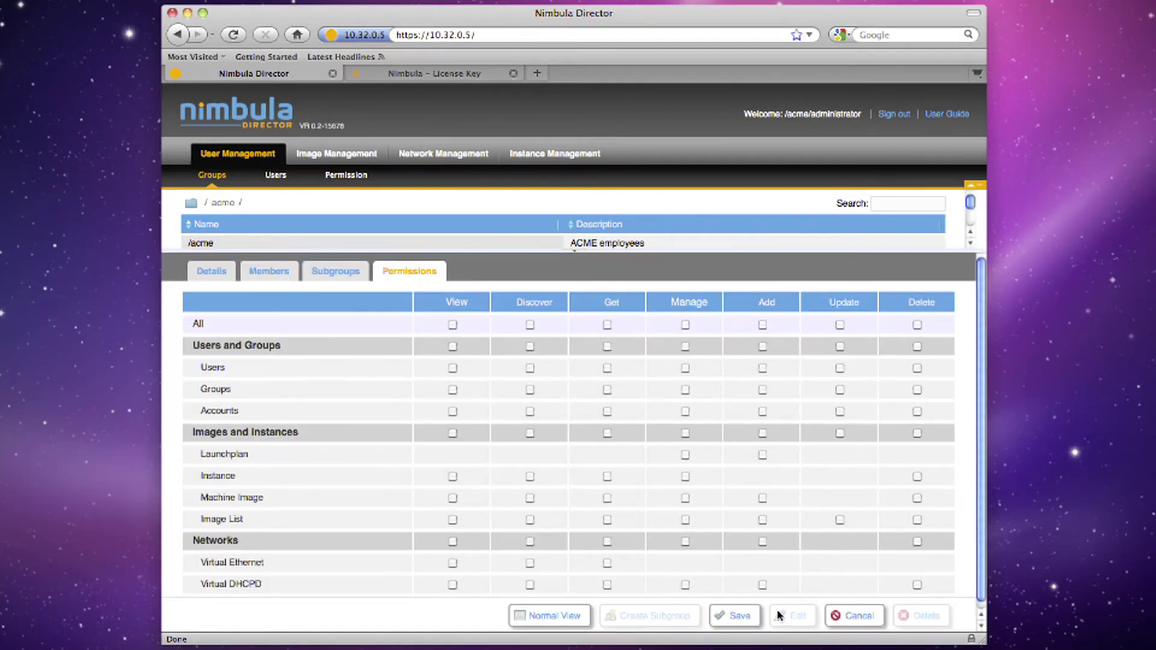
pyautogui.click(453, 346)
pyautogui.click(453, 433)
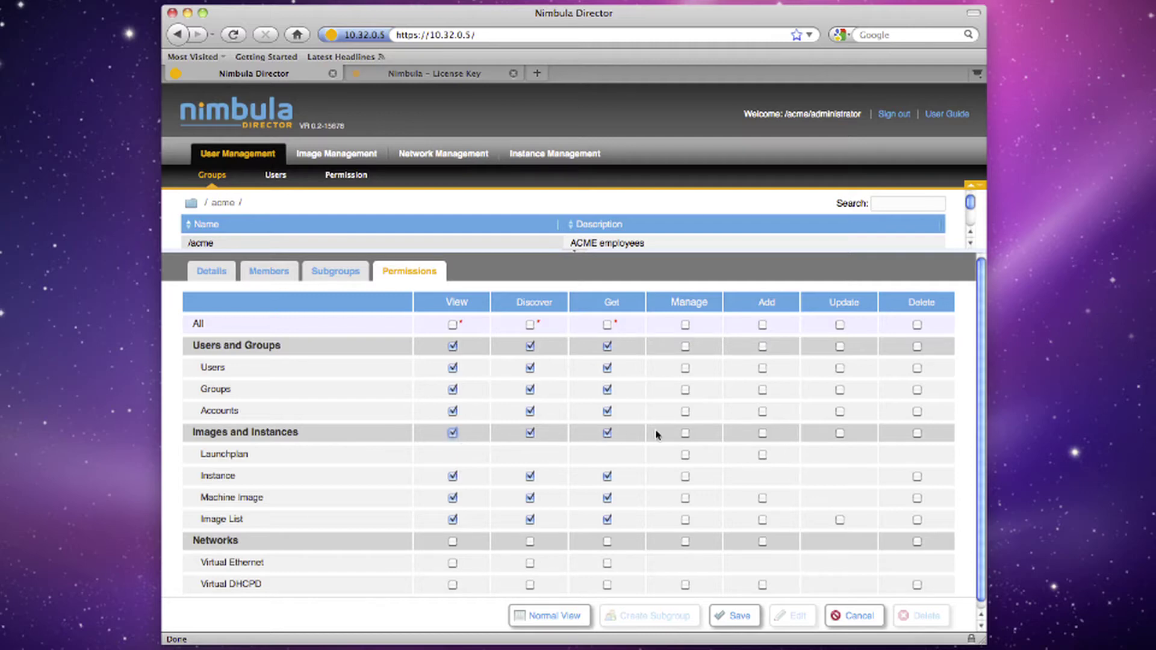
pyautogui.click(685, 434)
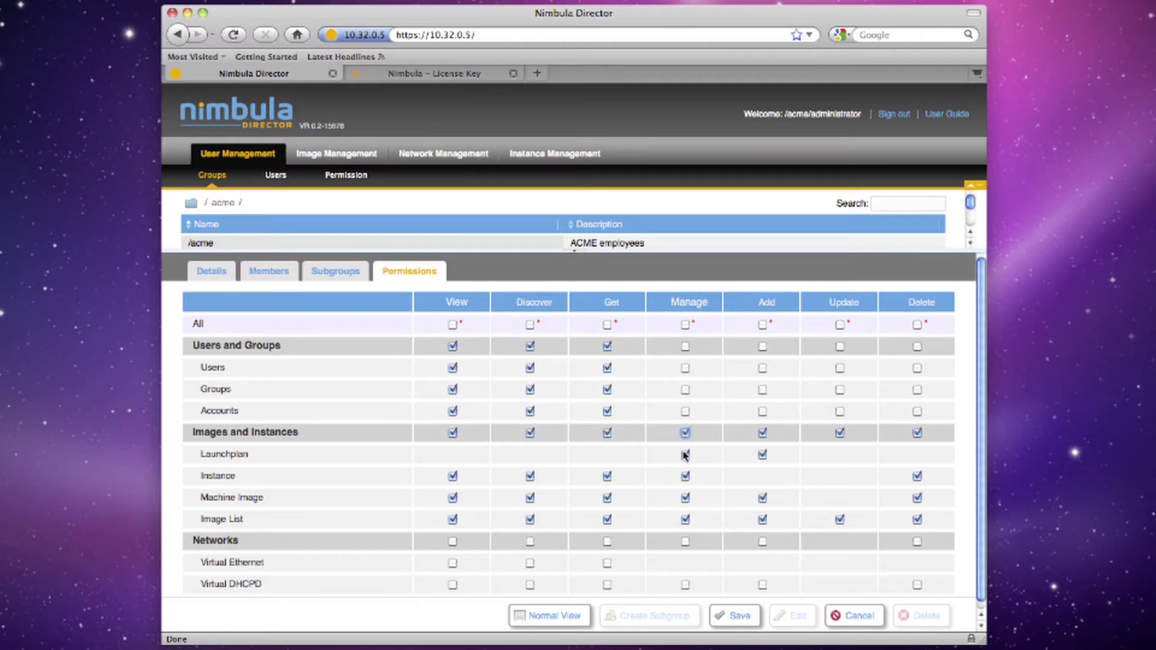
pyautogui.click(736, 618)
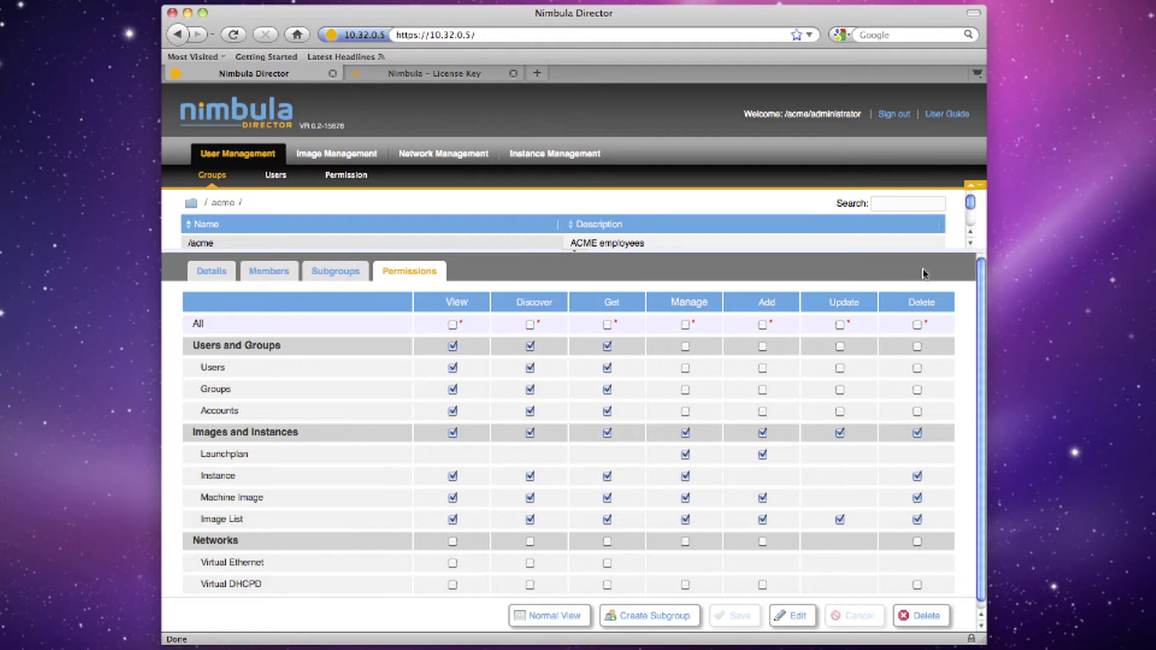
# Give /acme/apps All › View plus Manage on Launchplan and Instance, and save
pyautogui.moveTo(971, 208); pyautogui.dragTo(970, 218)
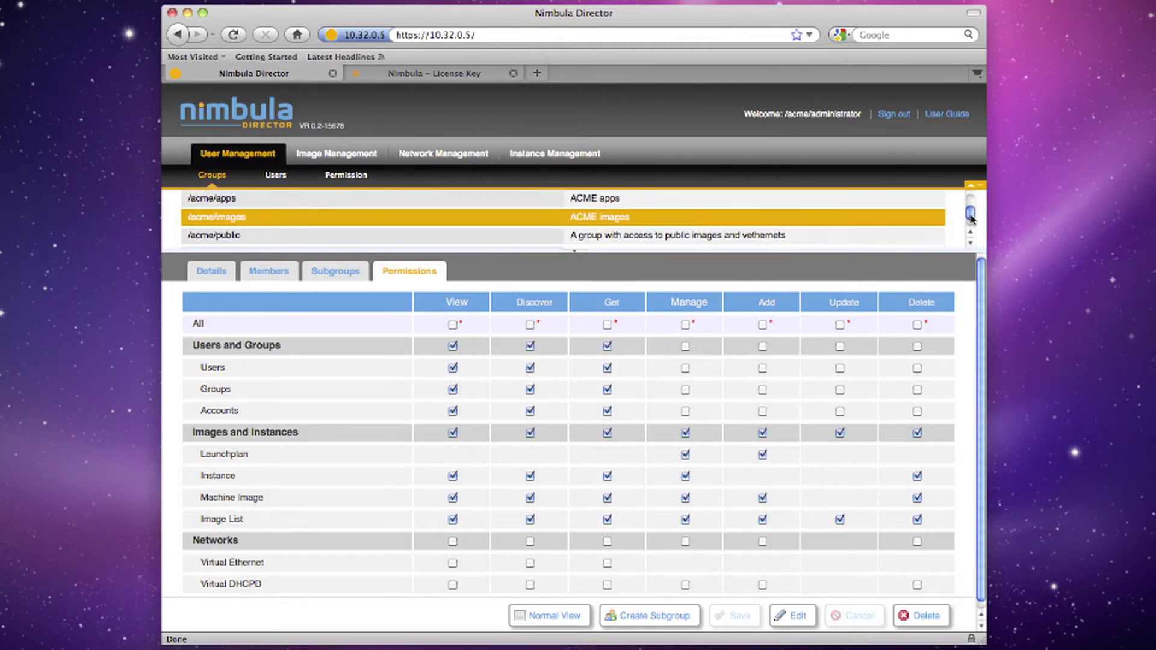
pyautogui.click(783, 203)
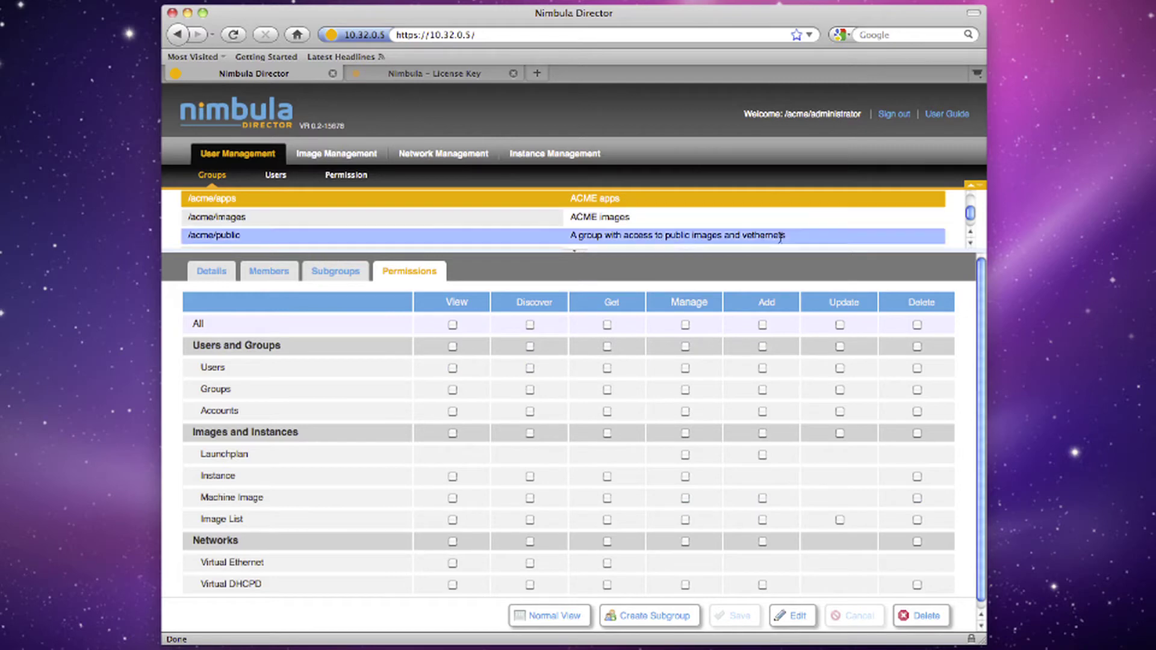
pyautogui.click(784, 614)
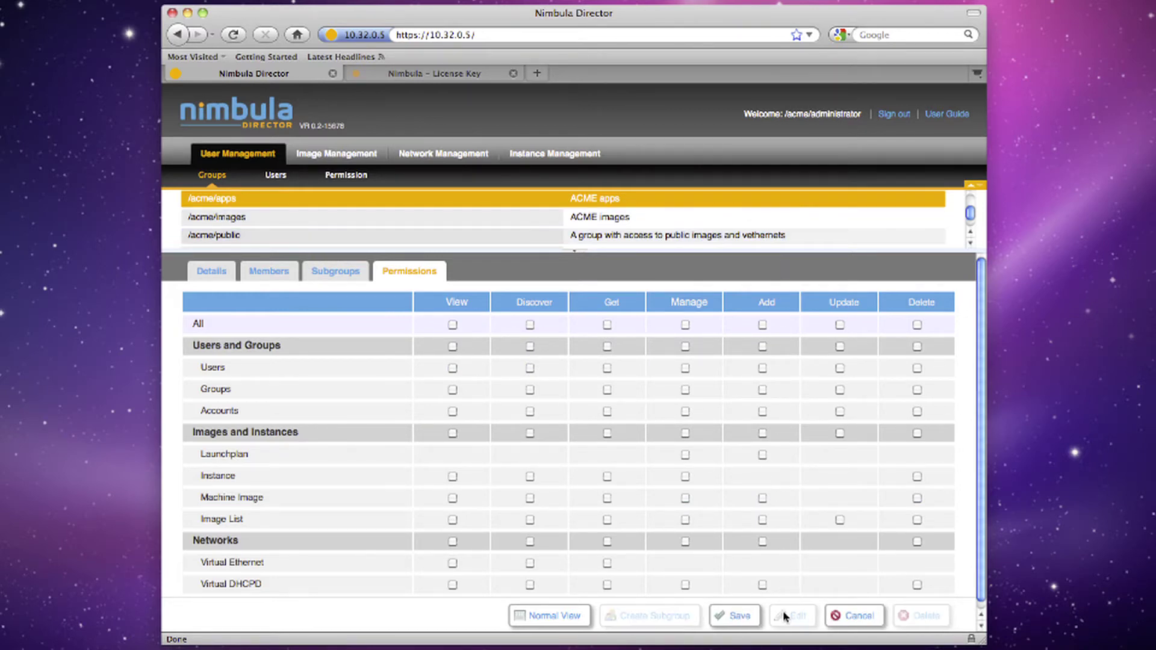
pyautogui.click(452, 325)
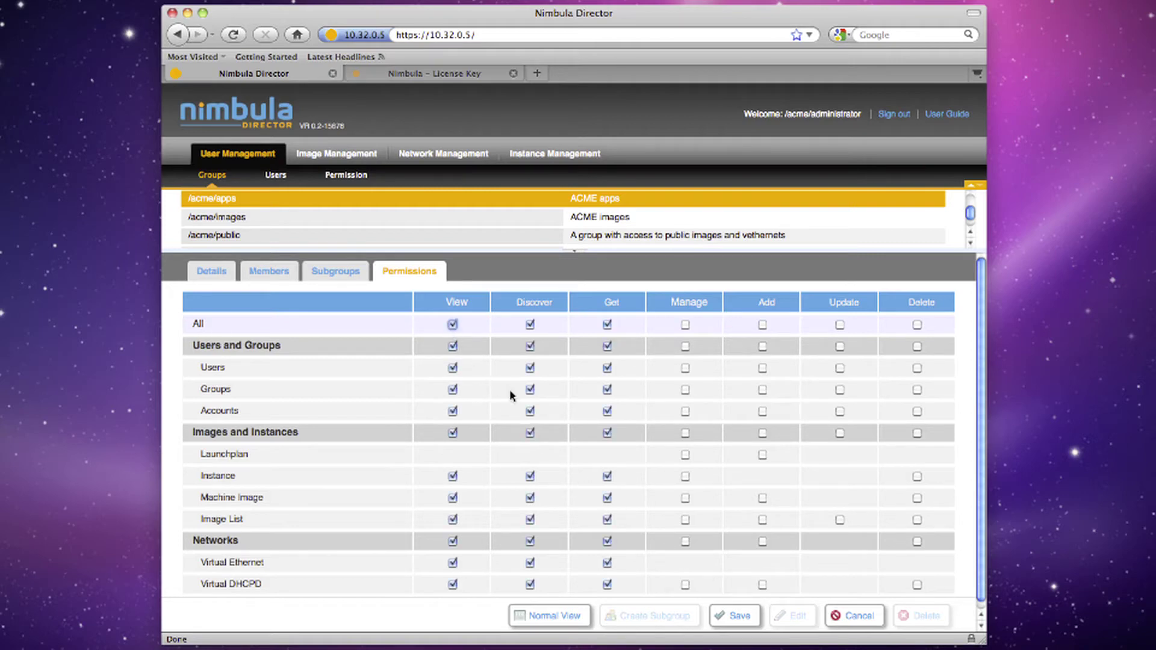
pyautogui.click(684, 456)
pyautogui.click(684, 477)
pyautogui.click(739, 616)
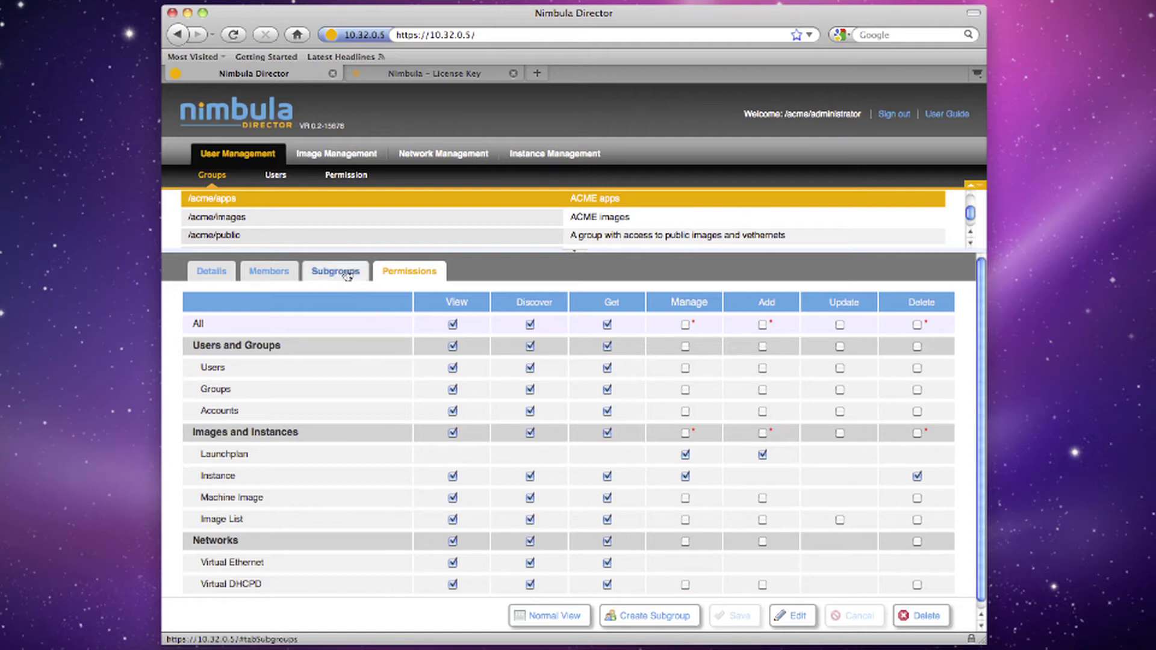
# Create a second /acme user with username, full name, e-mail address and password
pyautogui.click(277, 177)
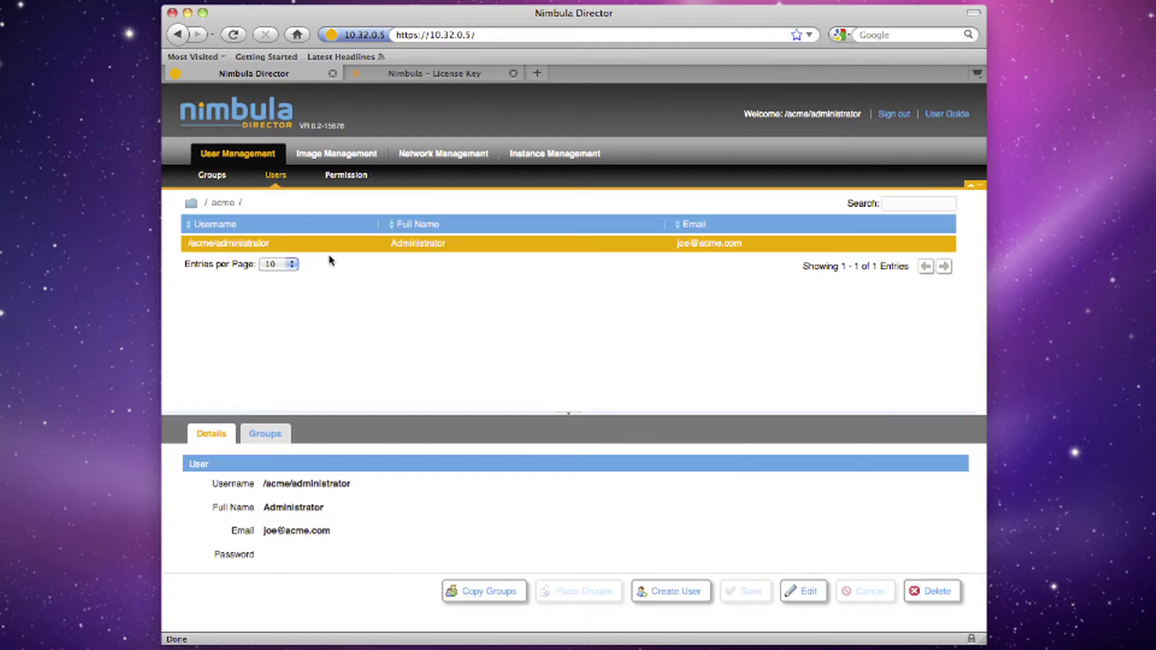
pyautogui.click(661, 593)
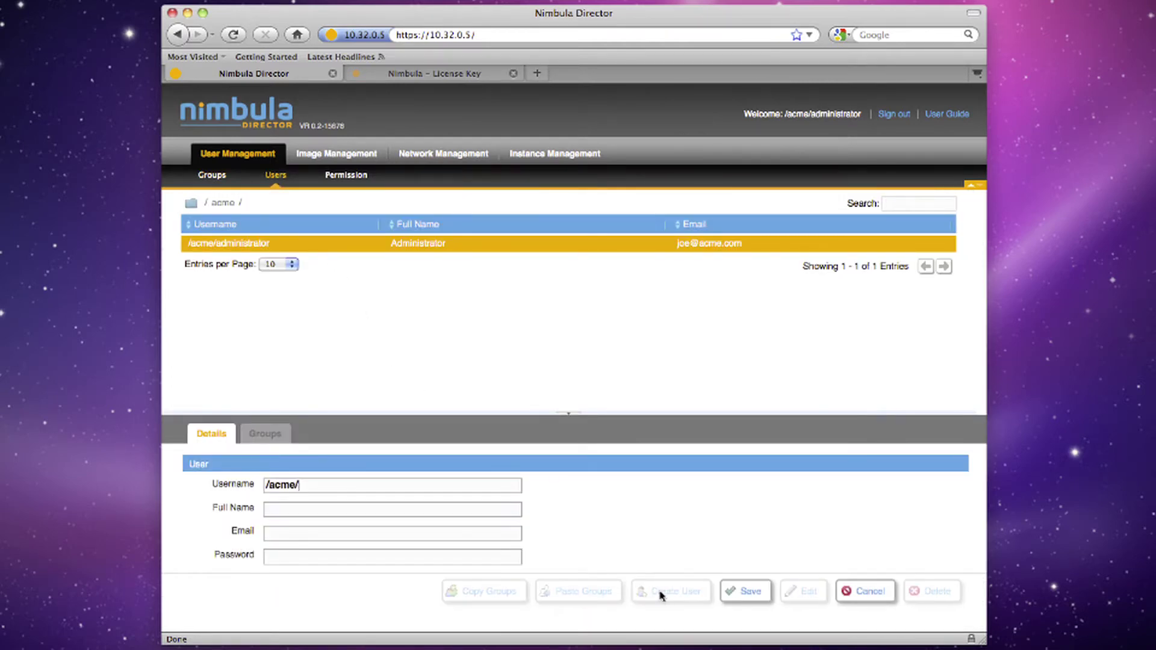
pyautogui.click(504, 485)
pyautogui.write('george')
pyautogui.write('George')
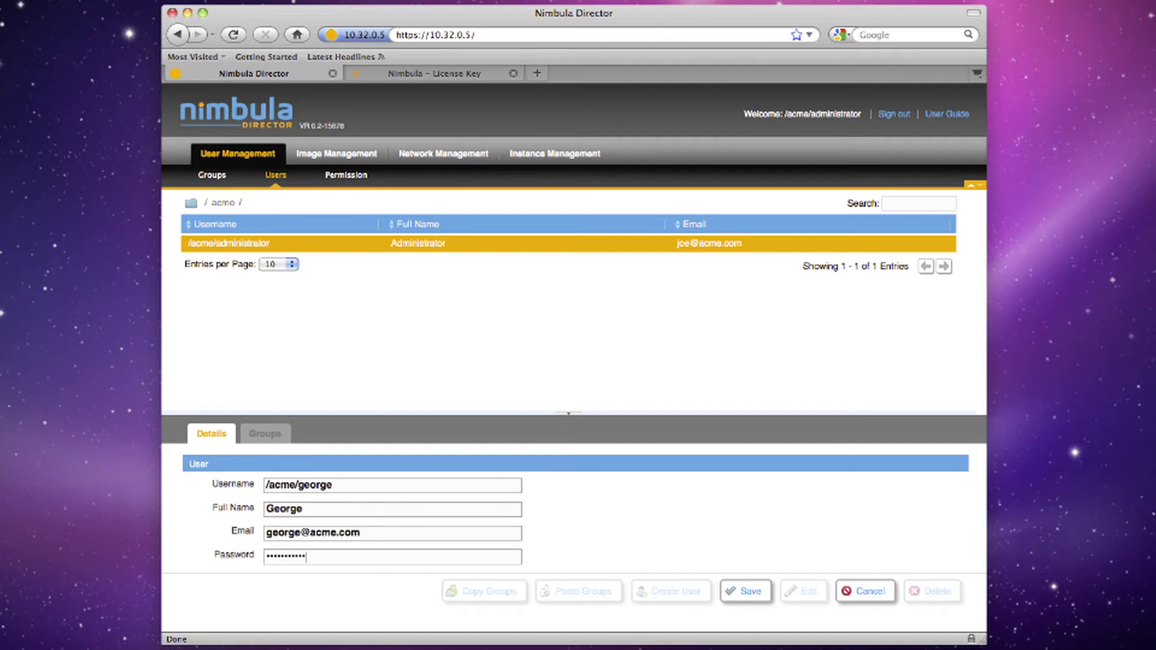
pyautogui.click(752, 594)
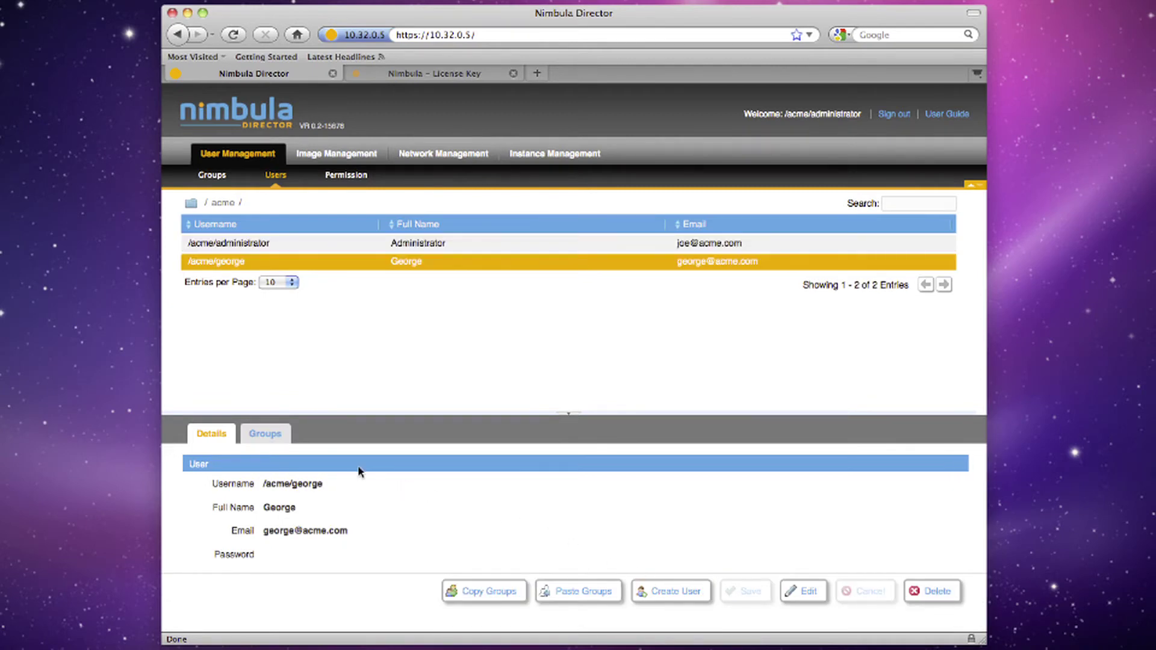
# Tick Is Member for /acme/images on the new user's Groups panel and save
pyautogui.click(277, 437)
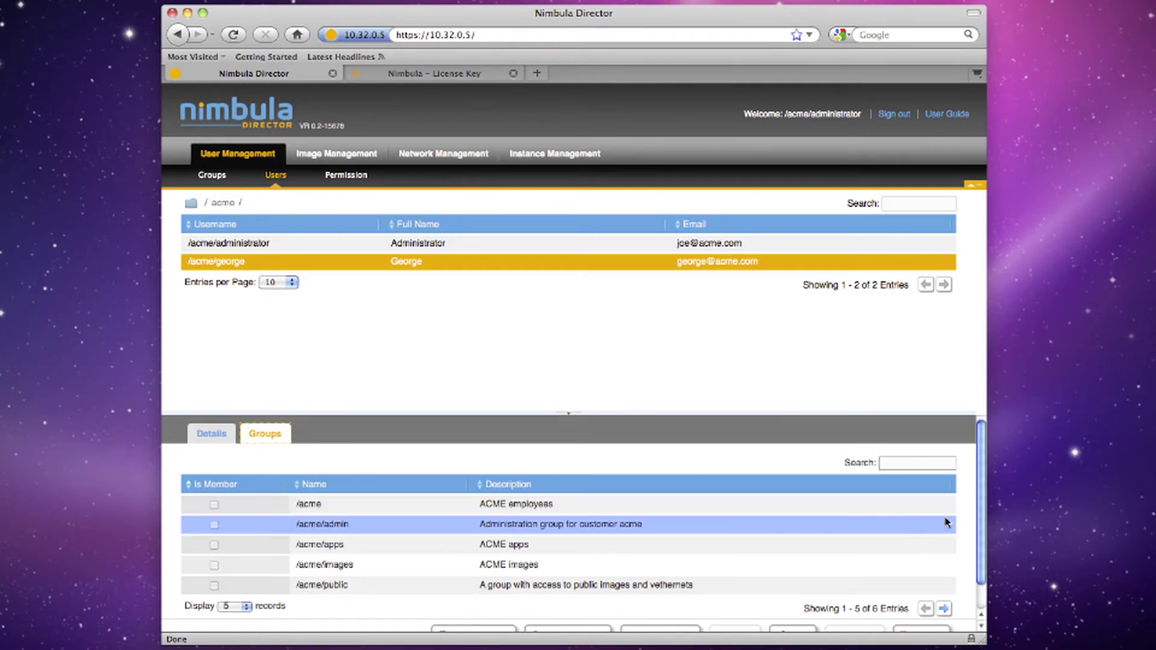
pyautogui.moveTo(978, 512); pyautogui.dragTo(981, 554)
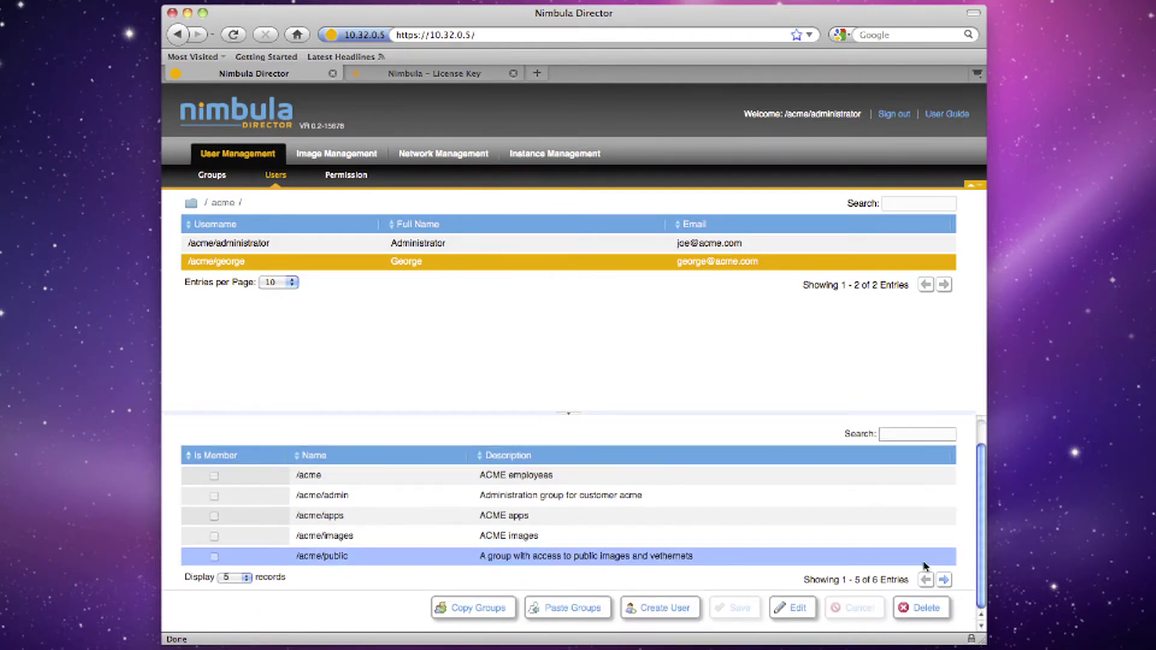
pyautogui.click(795, 609)
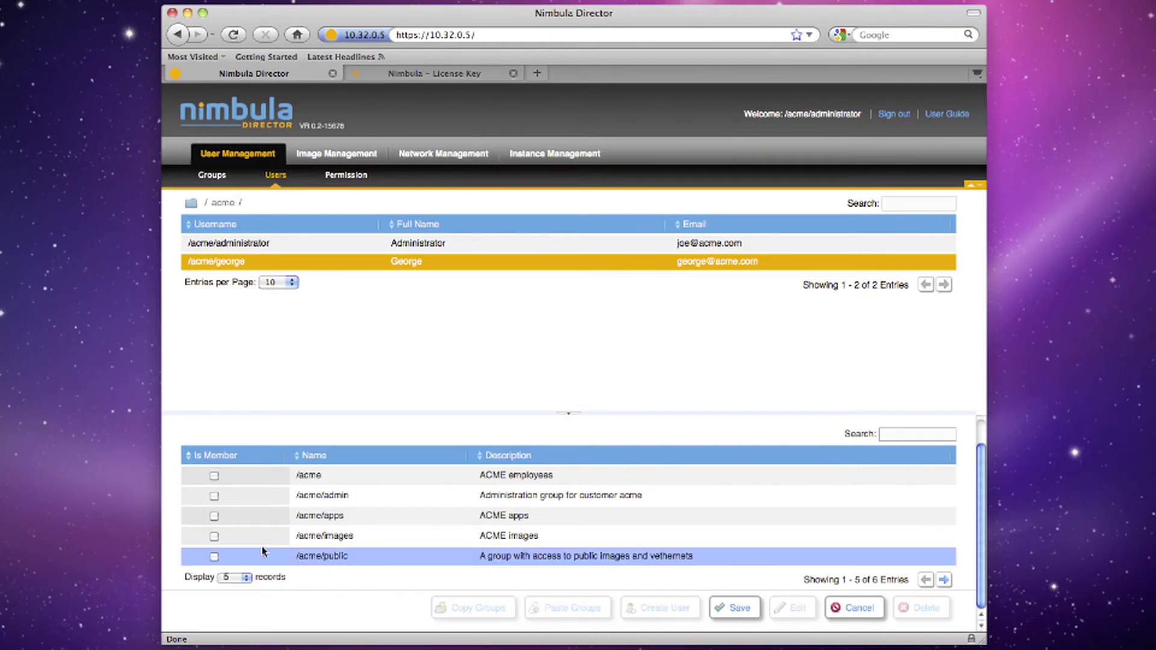
pyautogui.click(214, 536)
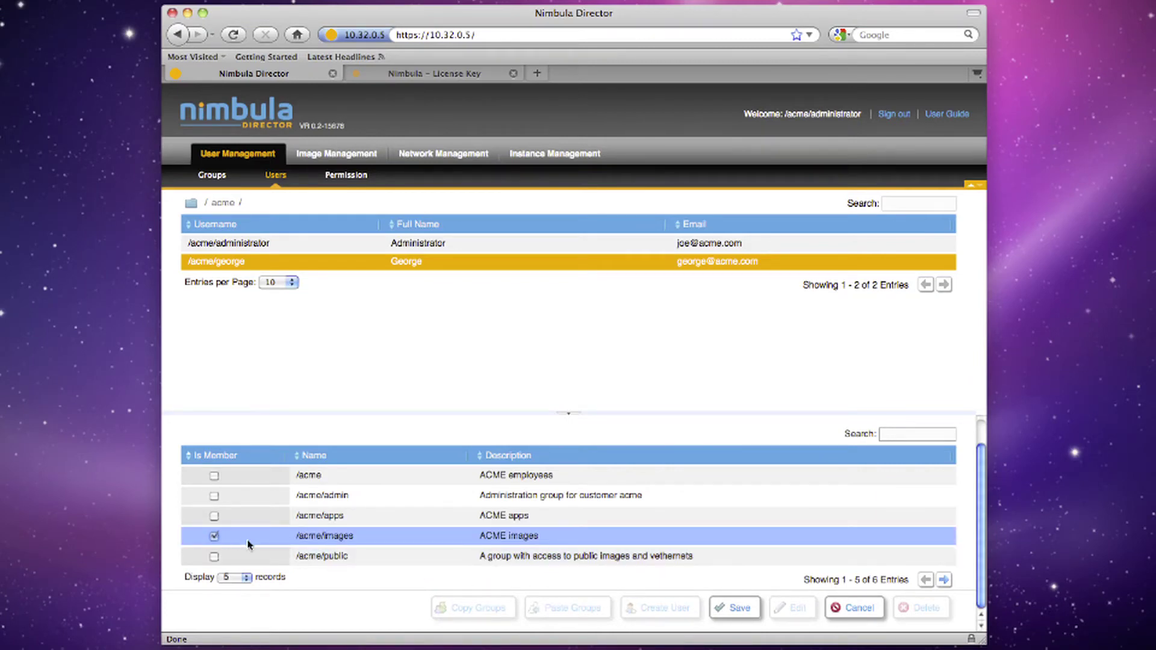
pyautogui.click(725, 605)
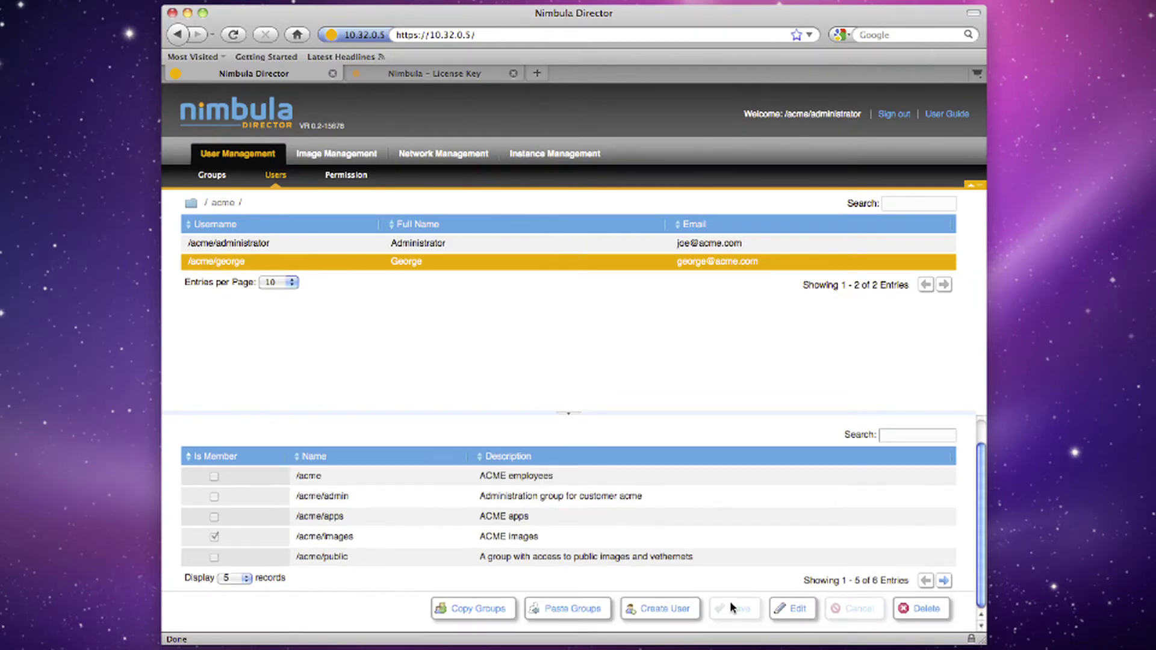
# Create a third /acme user with its username, full name, e-mail address and password
pyautogui.click(681, 610)
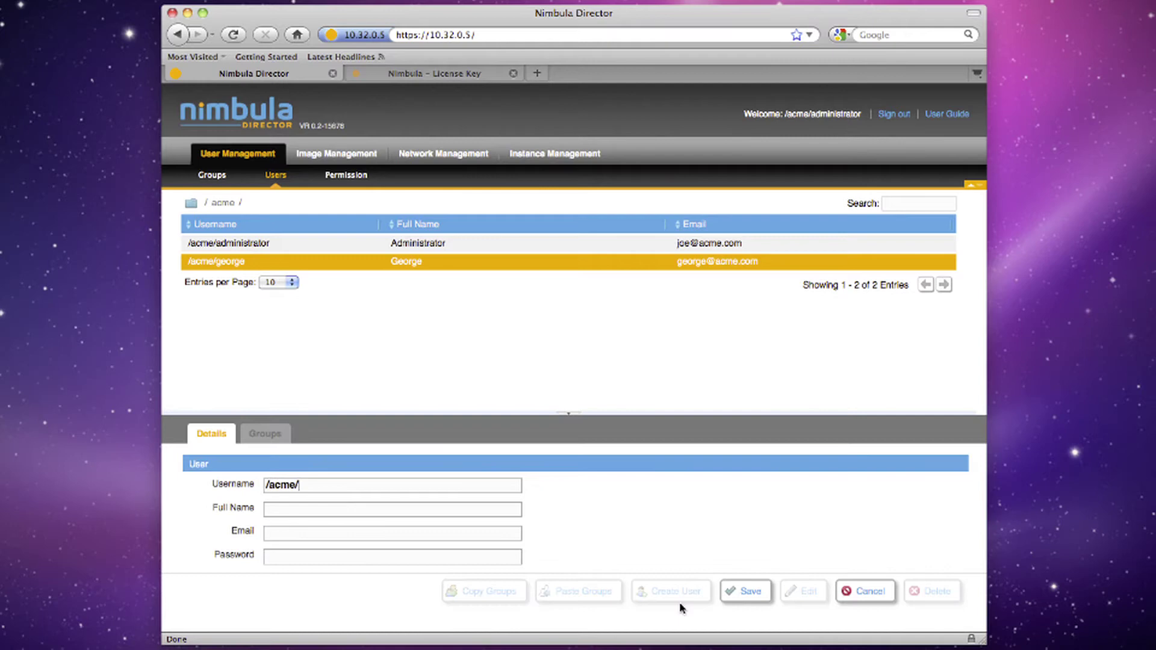
pyautogui.press('Tab')
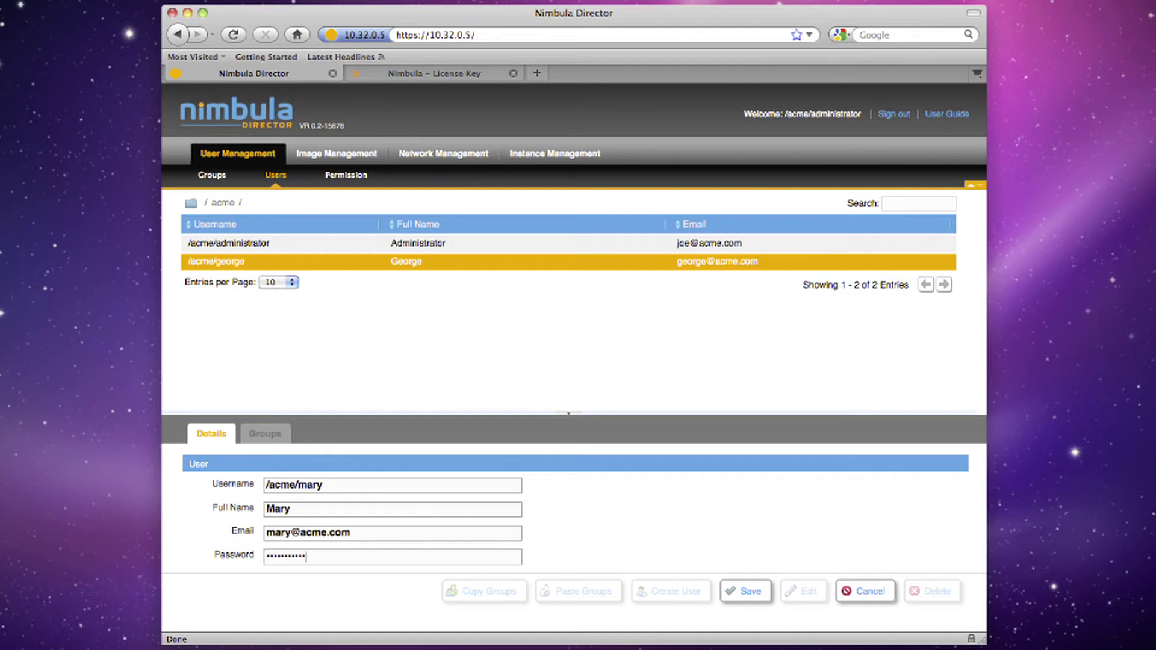
pyautogui.click(747, 594)
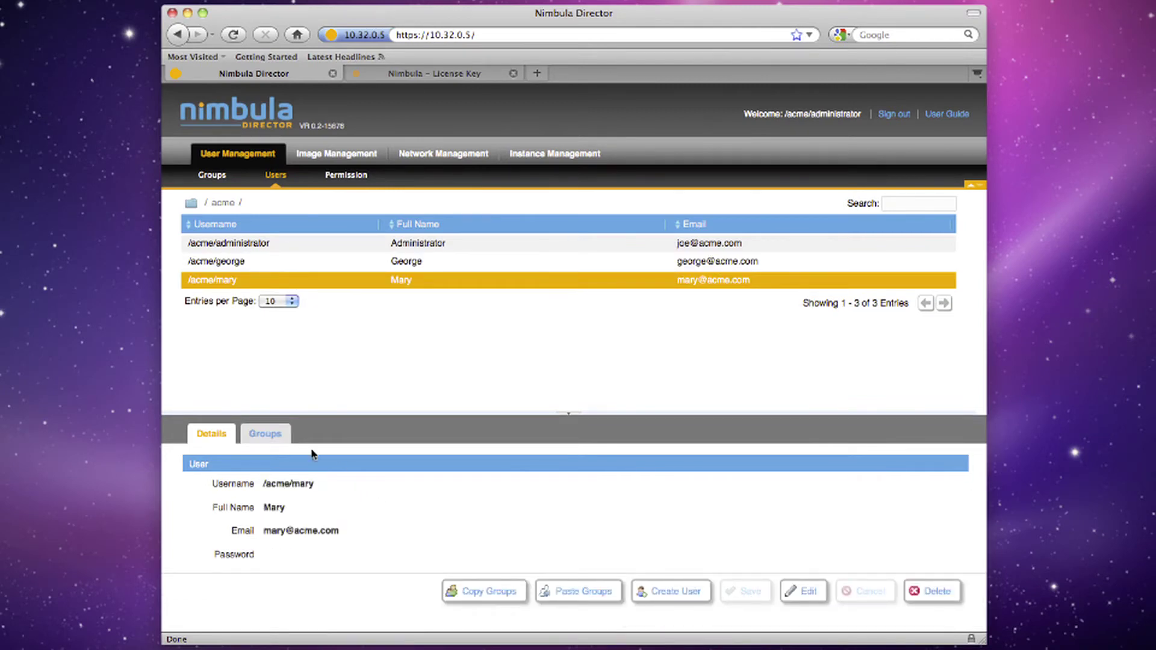
pyautogui.click(281, 435)
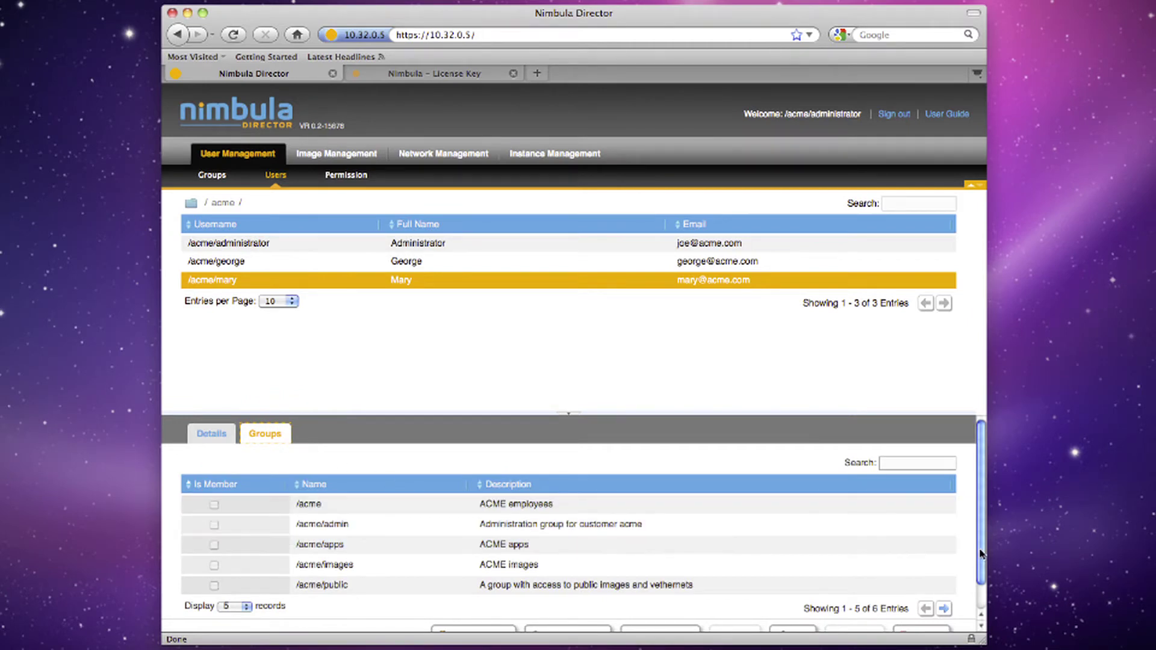
# Add the third user to the /acme/apps group and save the membership
pyautogui.moveTo(984, 555); pyautogui.dragTo(983, 590)
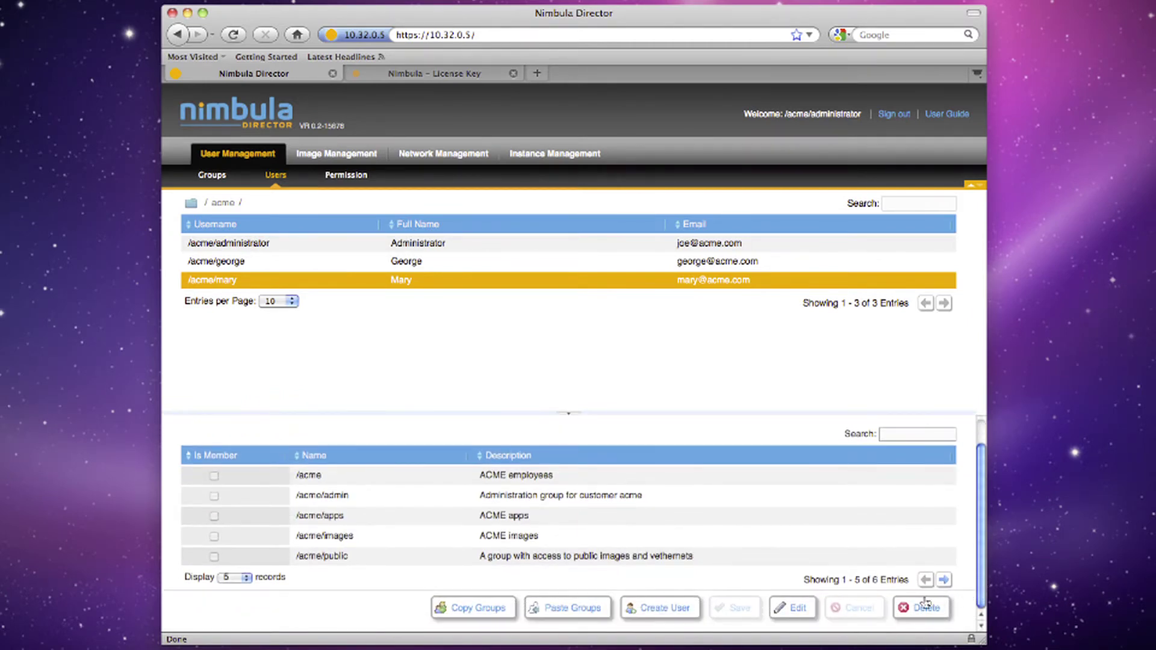
pyautogui.click(797, 608)
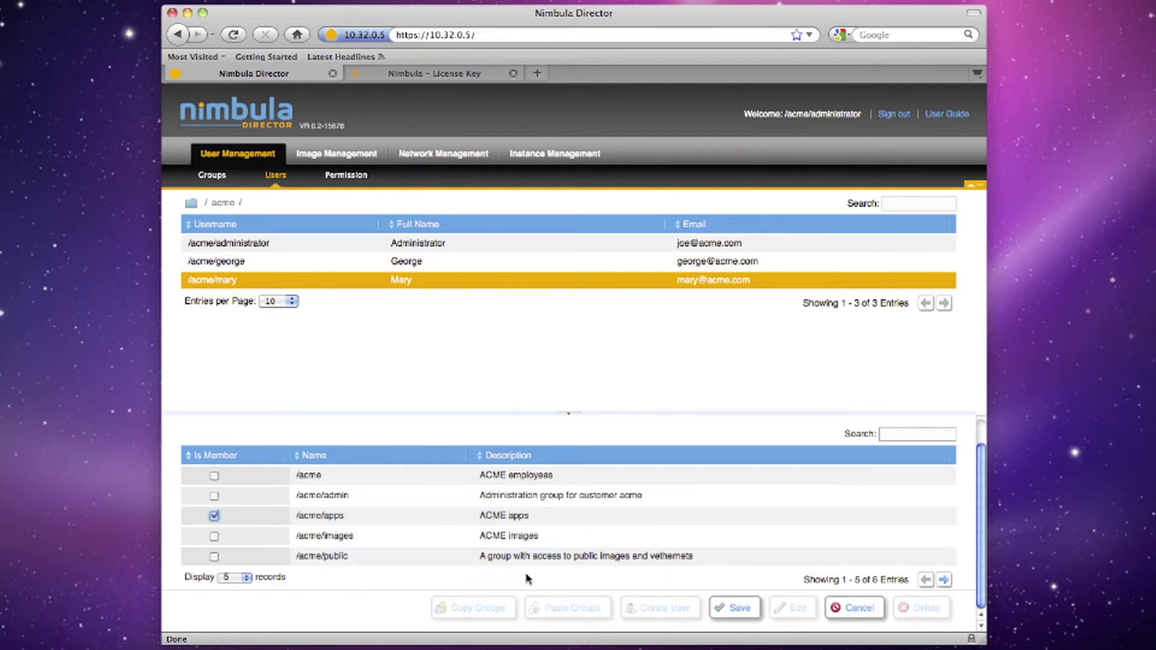
pyautogui.click(738, 608)
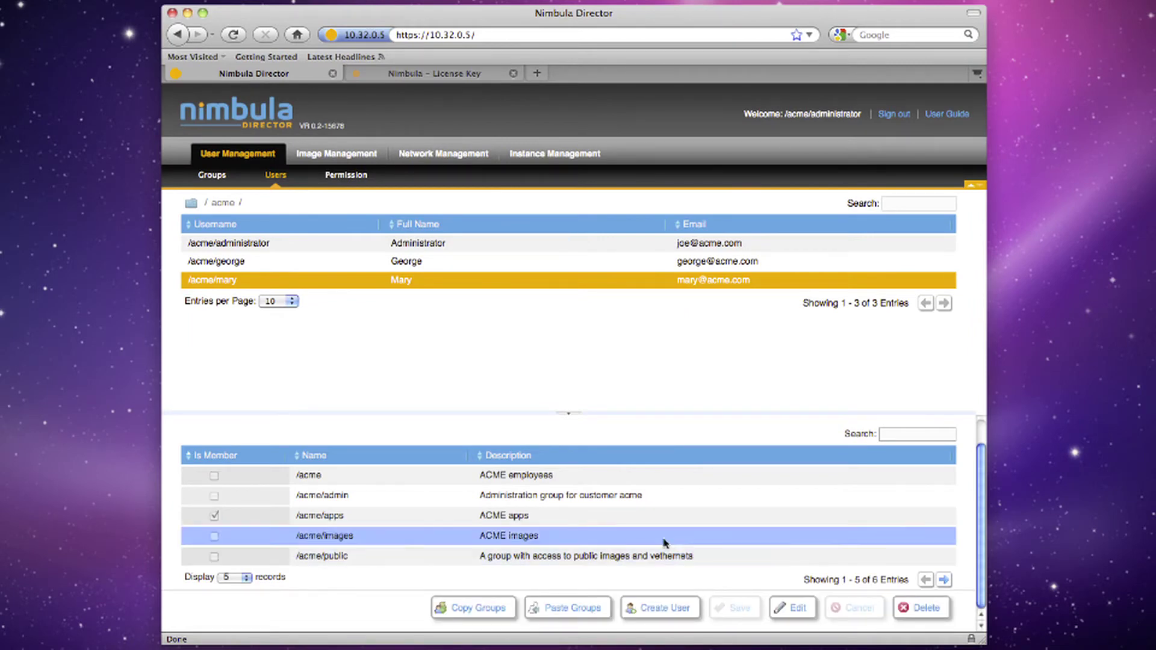
# Add the second /acme user to /acme/public as well and save
pyautogui.click(496, 269)
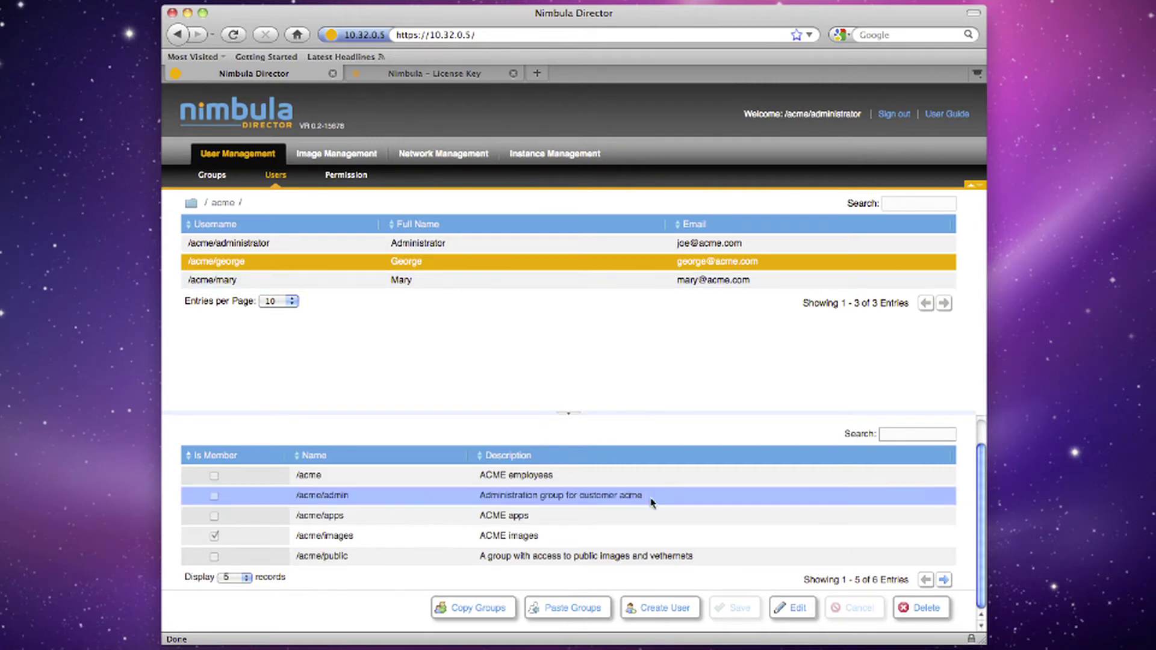
pyautogui.click(785, 610)
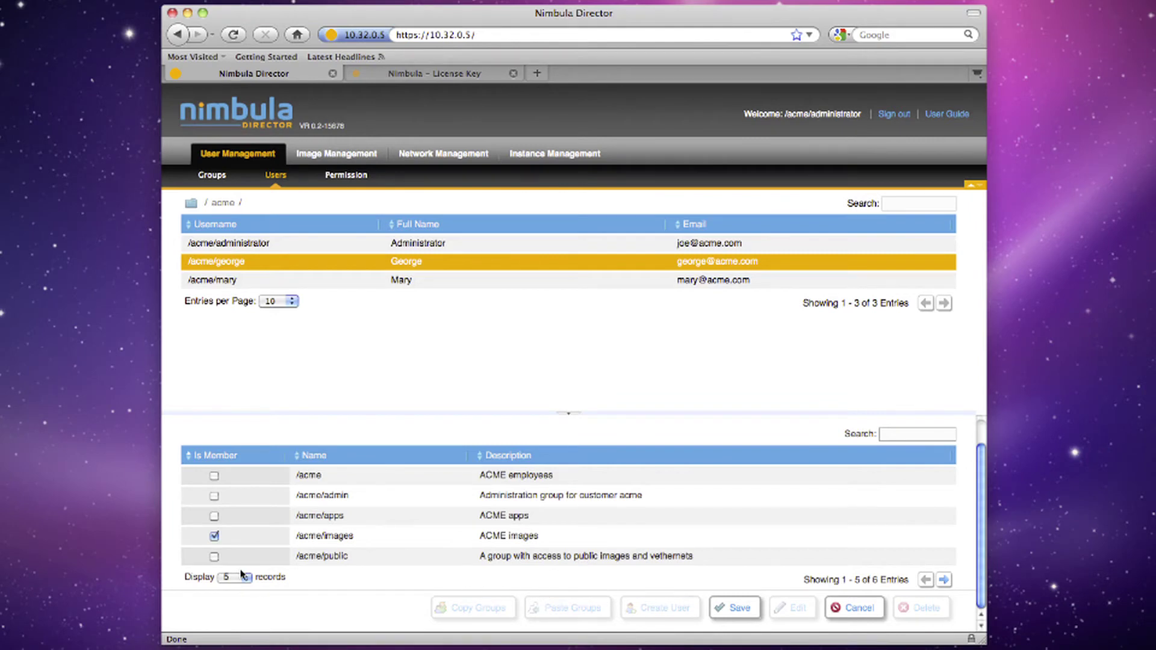
pyautogui.click(215, 557)
pyautogui.click(729, 607)
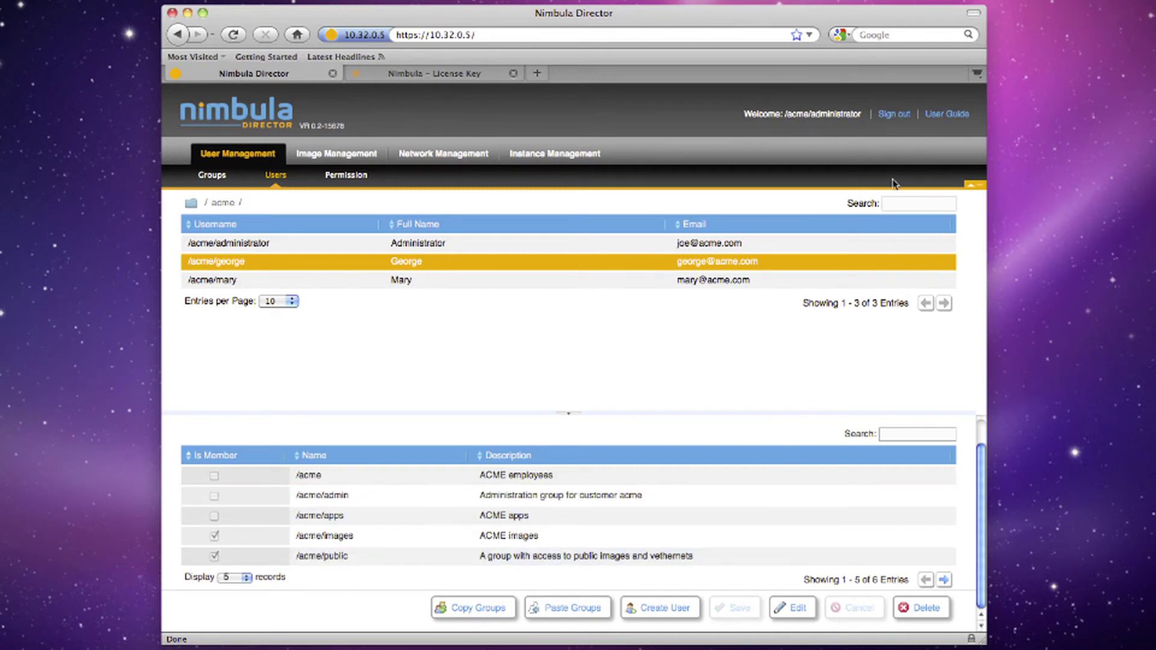
# Sign out of the administrator account and sign in as the images-group user with its password
pyautogui.click(896, 116)
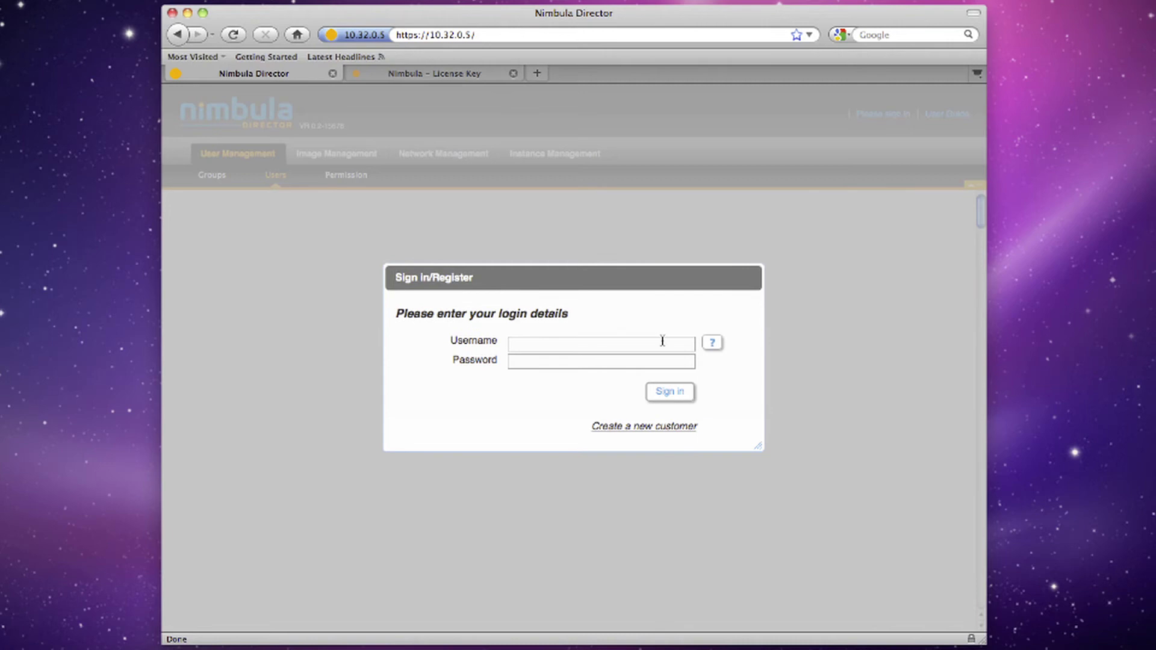
pyautogui.write('/acme/george')
pyautogui.press('Tab')
pyautogui.write('•••••••••••')
pyautogui.press('Return')
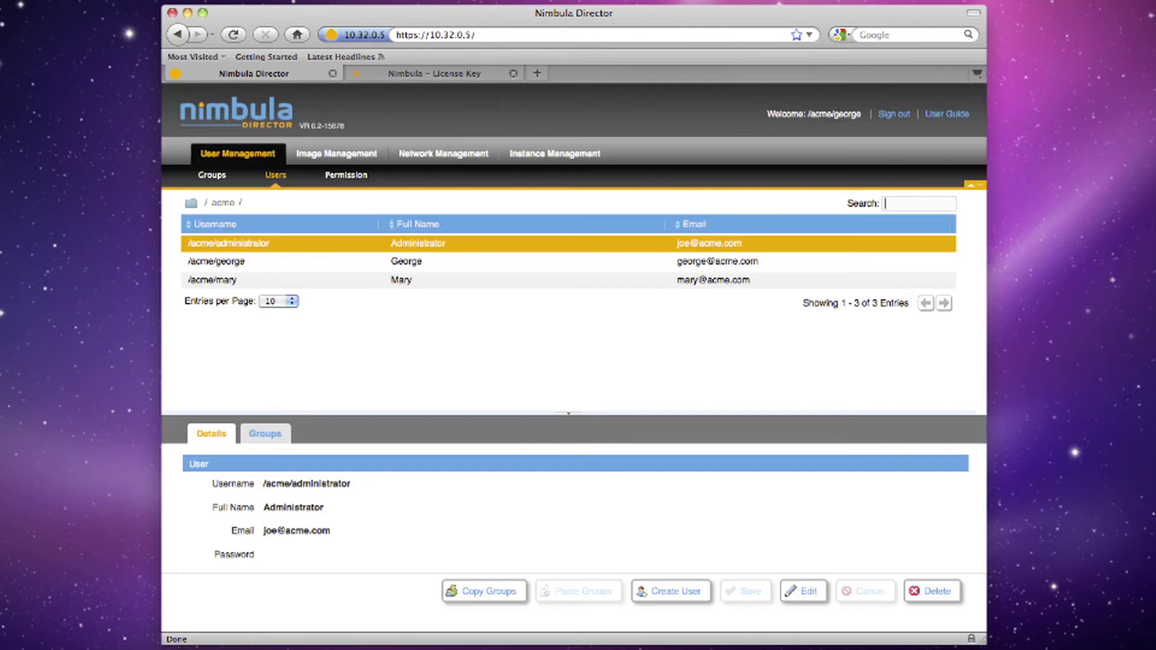
# Create the image list ACME-ubuntu with description 'Ubuntu image list' and default 1
pyautogui.click(341, 153)
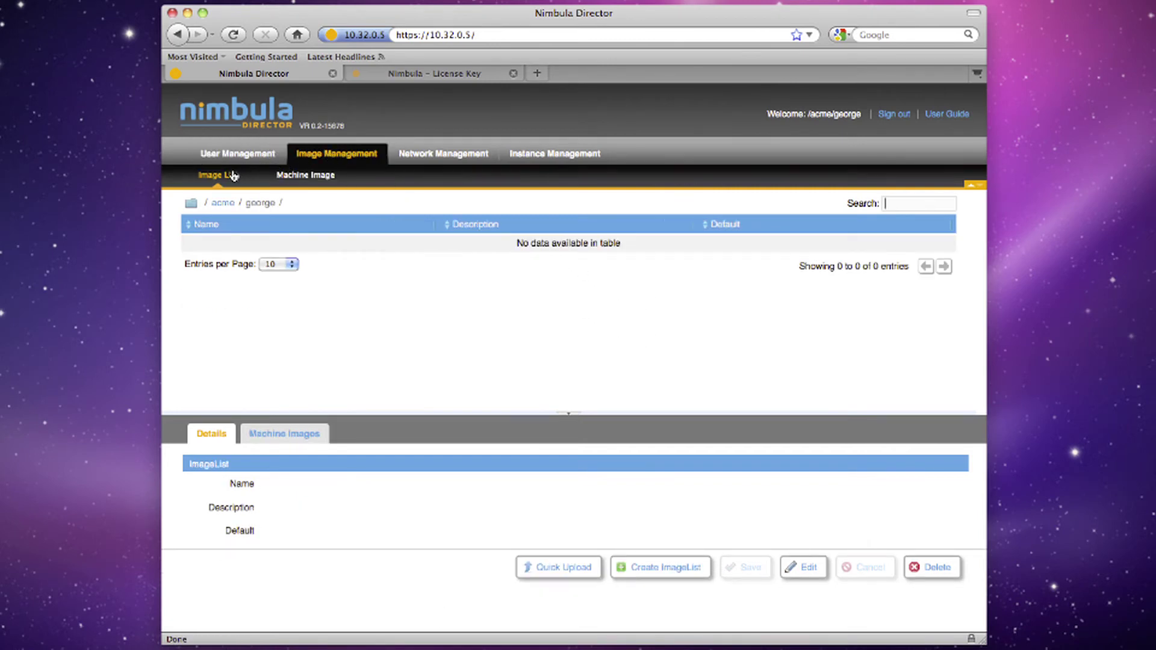
pyautogui.click(625, 567)
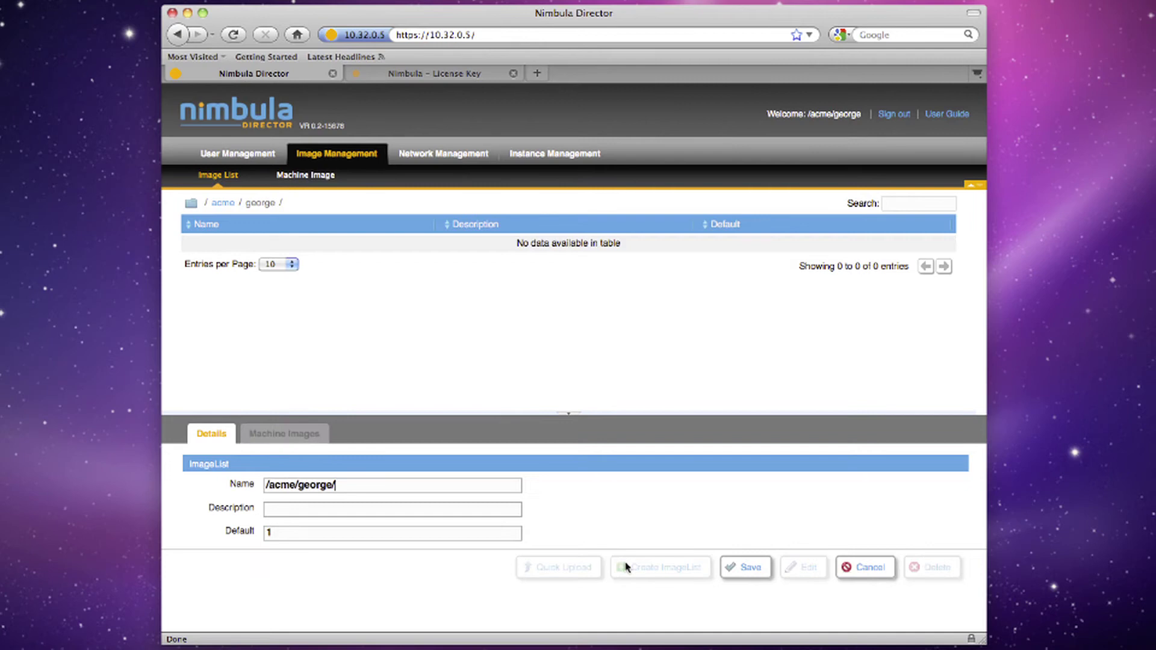
pyautogui.click(512, 487)
pyautogui.write('ACME-ubunt')
pyautogui.write('Ubuntu image li')
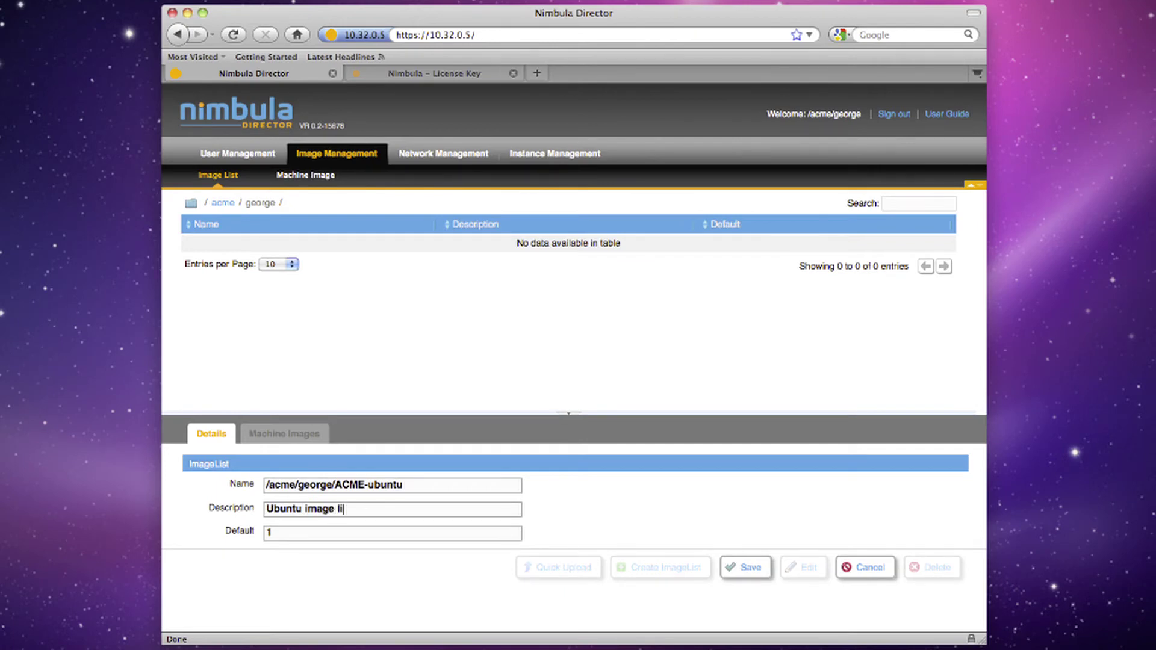
pyautogui.write('st')
pyautogui.click(733, 568)
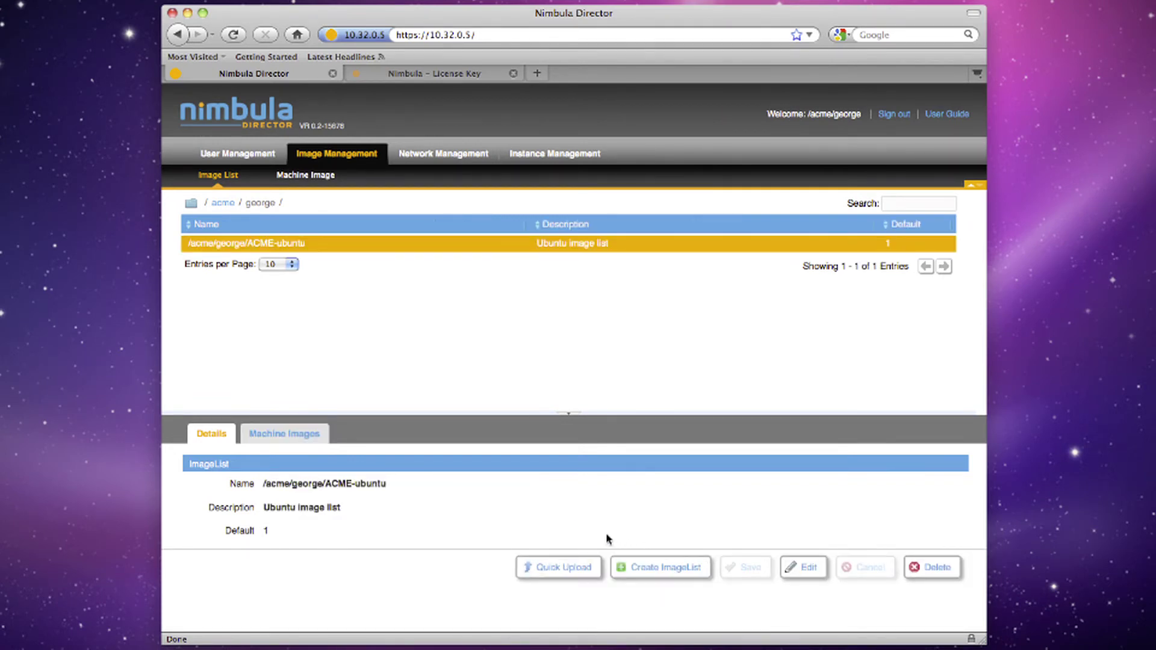
# In the list's Machine Images panel, browse to the /nimbula/public folder
pyautogui.click(291, 434)
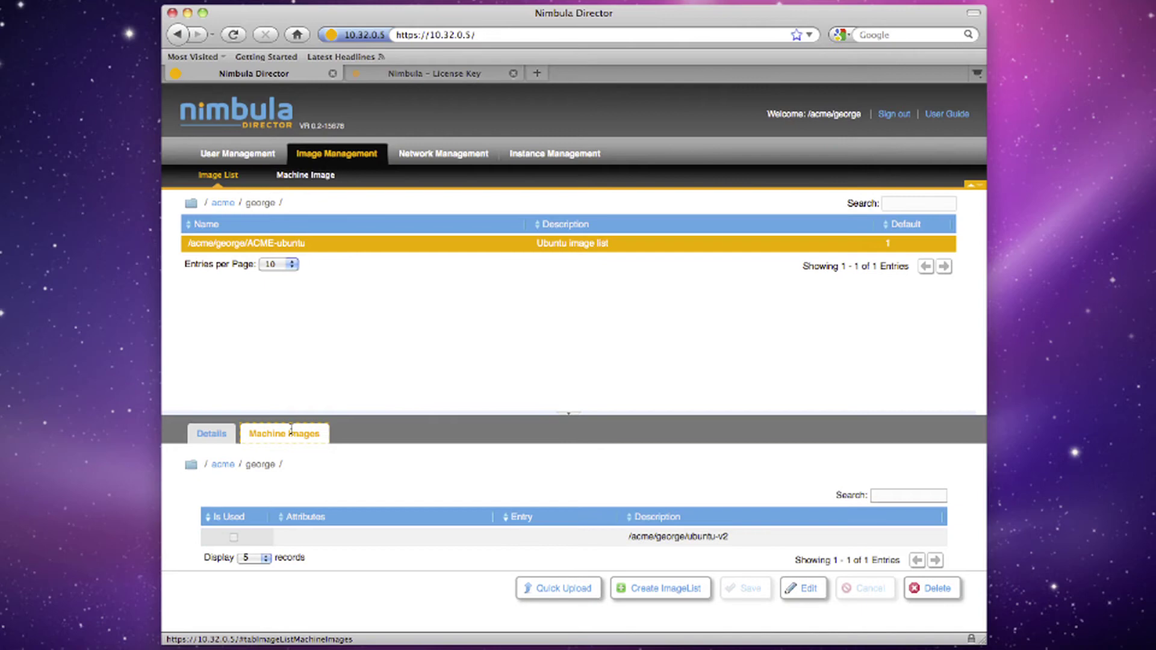
pyautogui.click(193, 465)
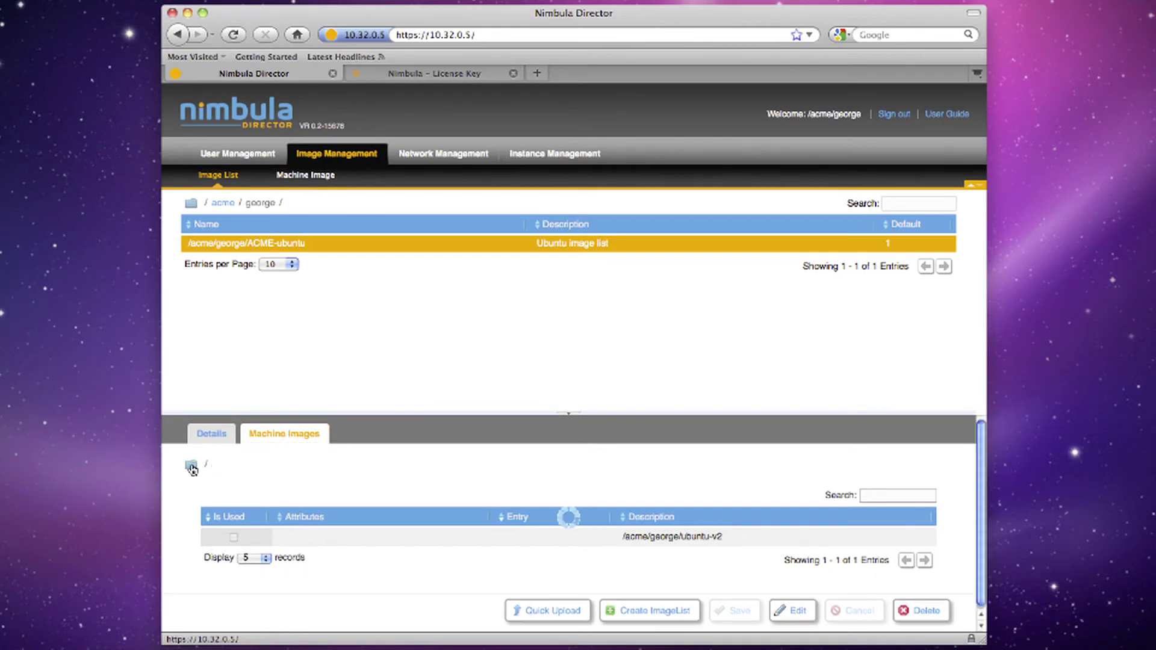
pyautogui.click(233, 464)
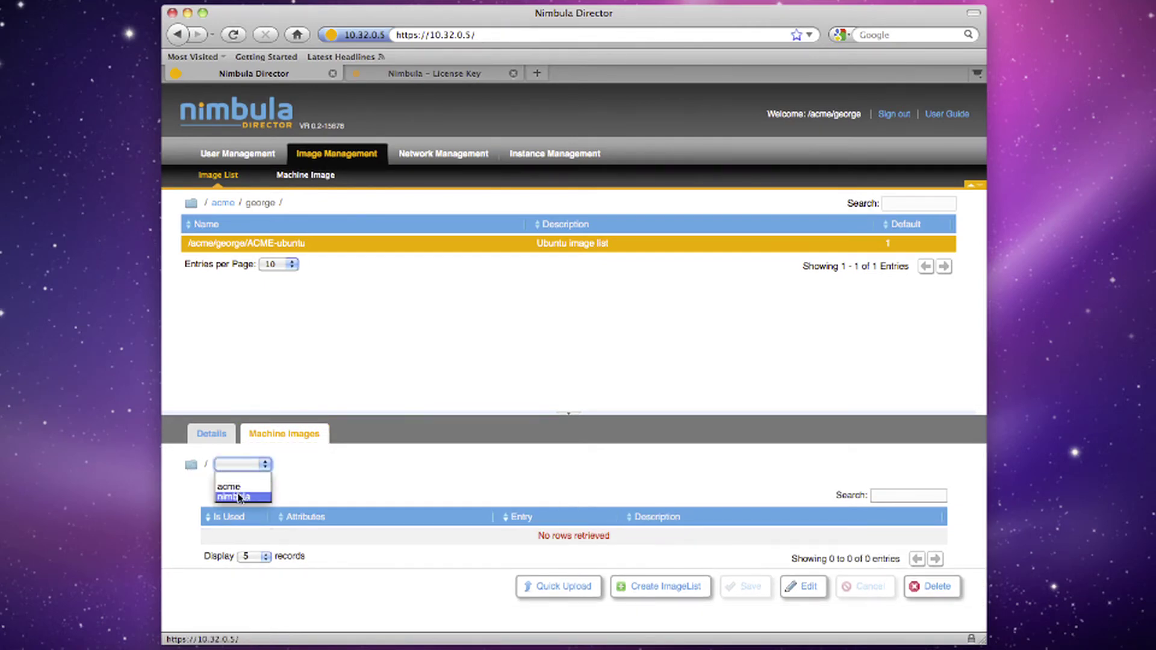
pyautogui.click(241, 496)
pyautogui.click(280, 465)
pyautogui.click(270, 481)
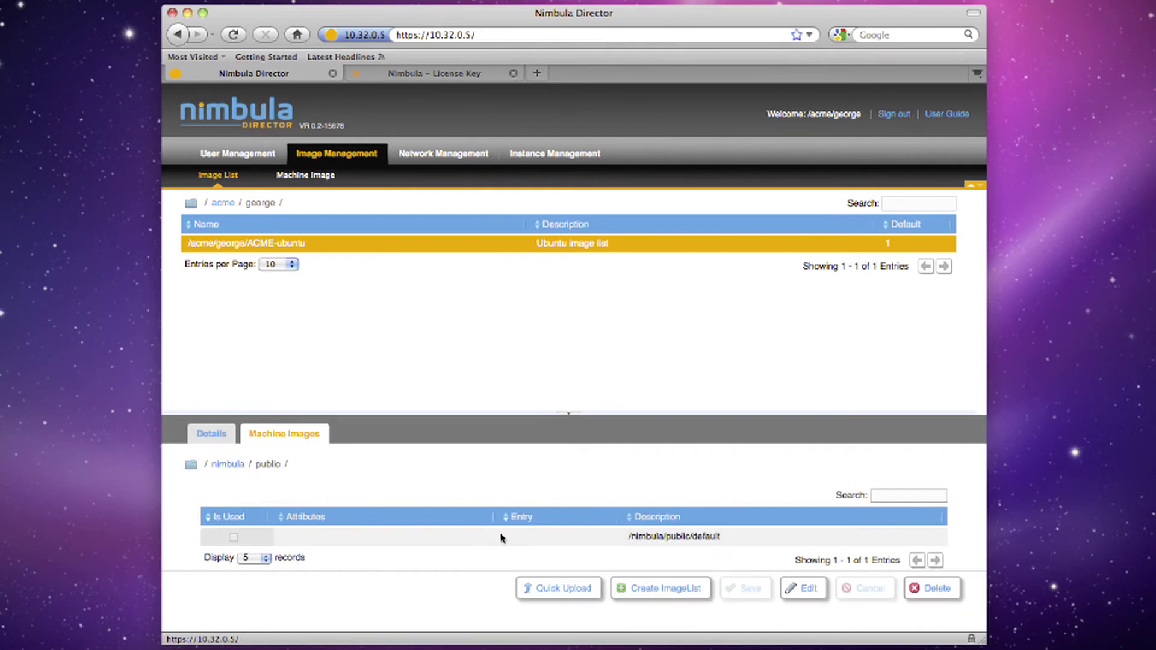
# Add /nimbula/public/default to ACME-ubuntu as machine image entry 1
pyautogui.click(803, 584)
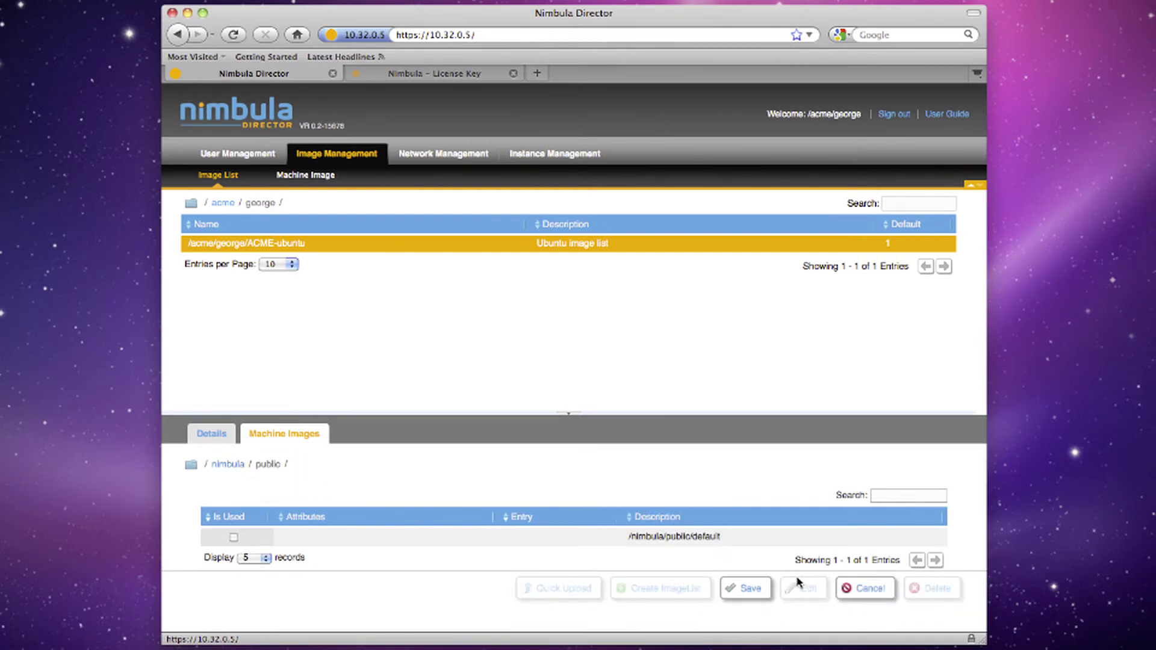
pyautogui.click(233, 538)
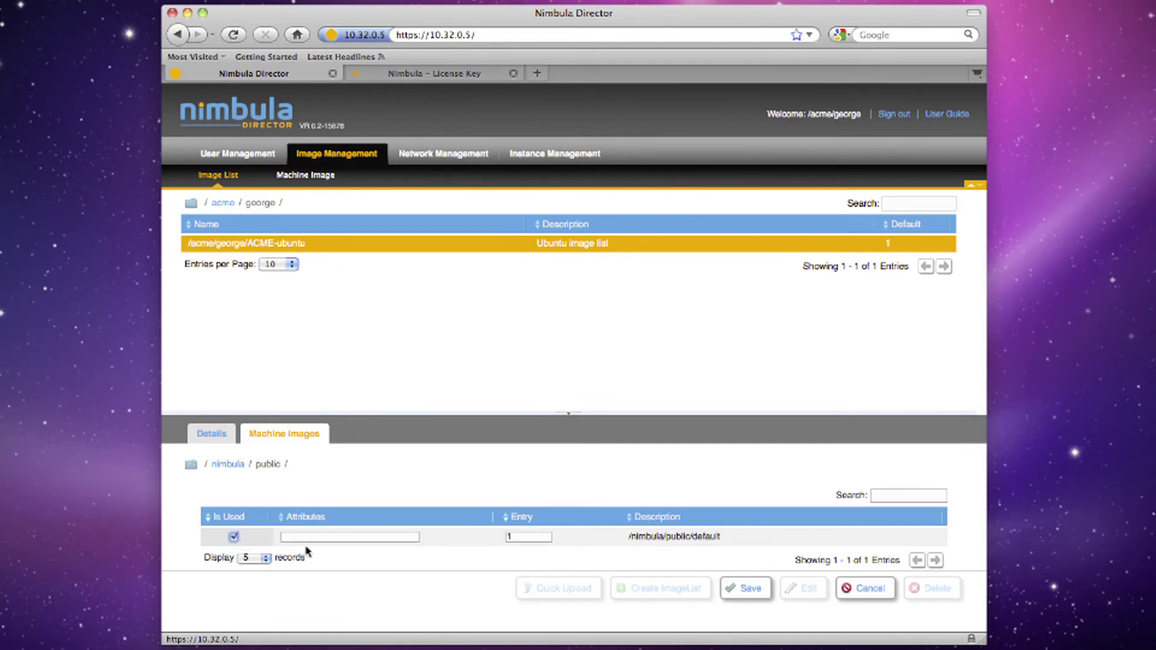
pyautogui.click(745, 587)
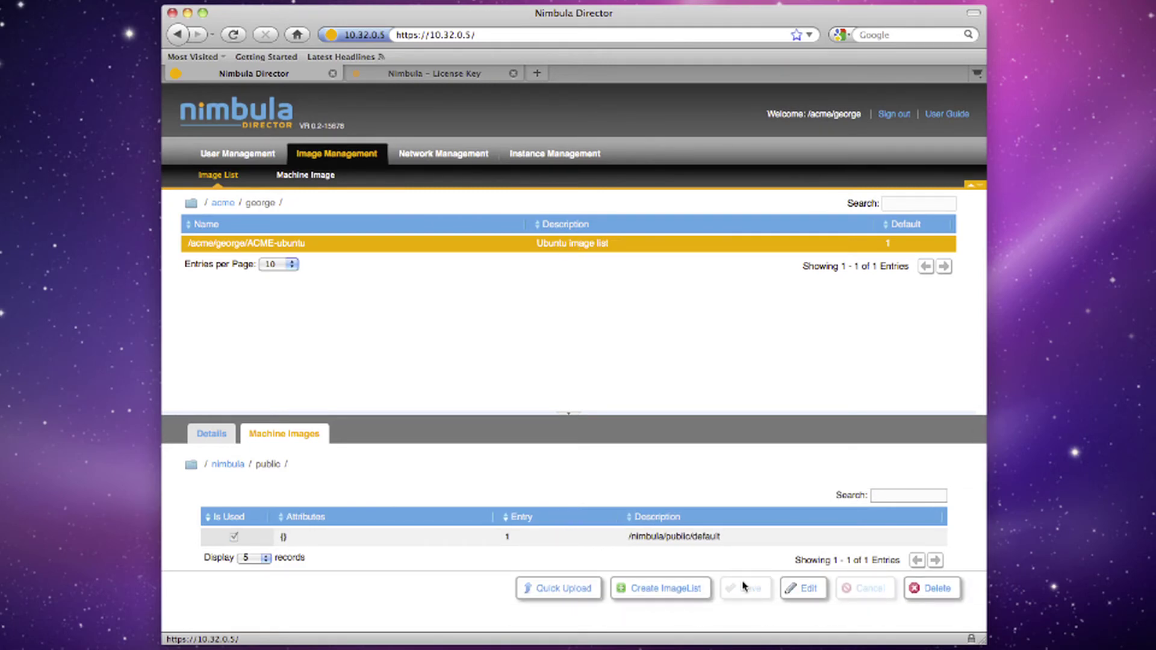
# Browse the machine image folders to the acme user folder holding ubuntu-v2
pyautogui.click(191, 467)
pyautogui.click(223, 469)
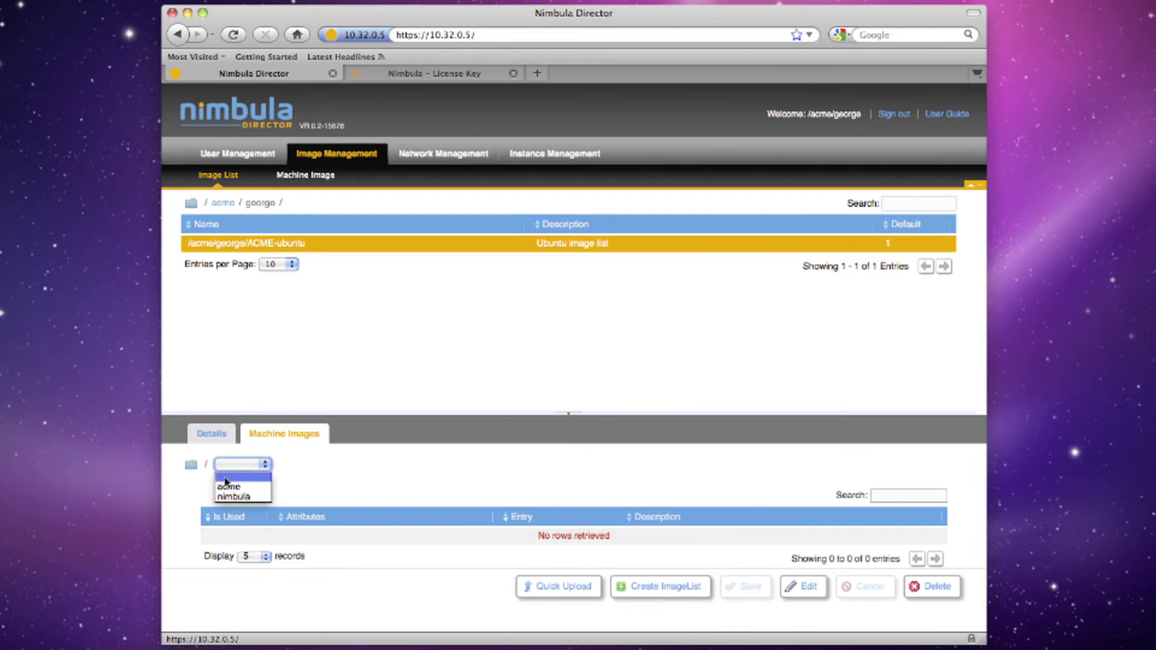
pyautogui.click(224, 486)
pyautogui.click(273, 468)
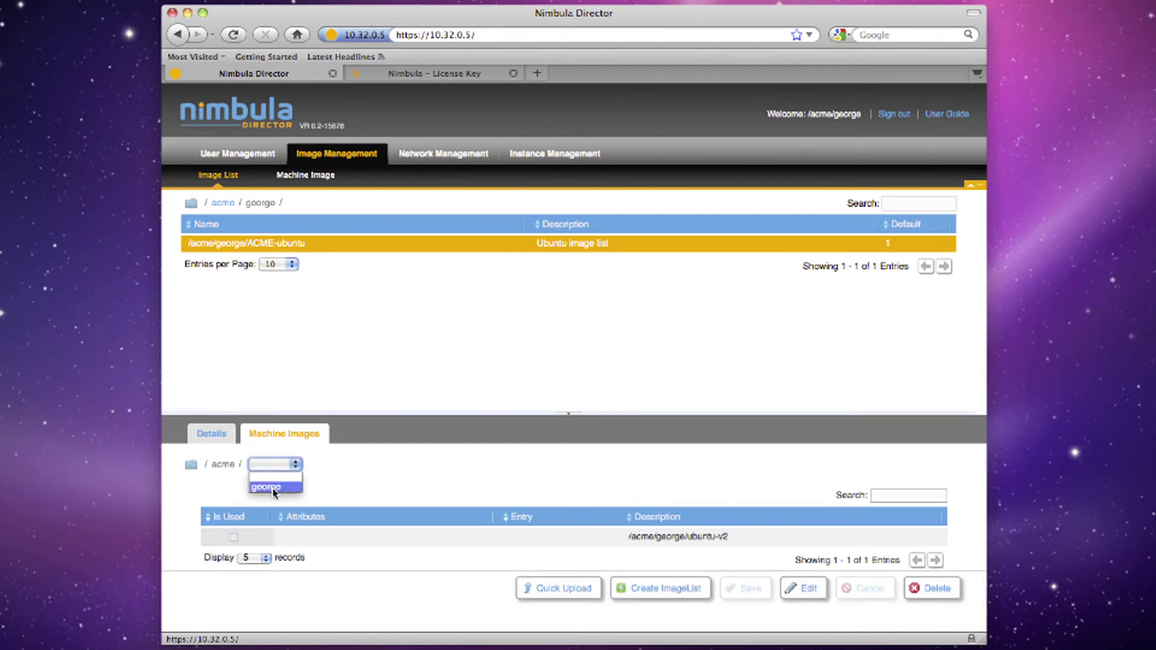
pyautogui.click(271, 487)
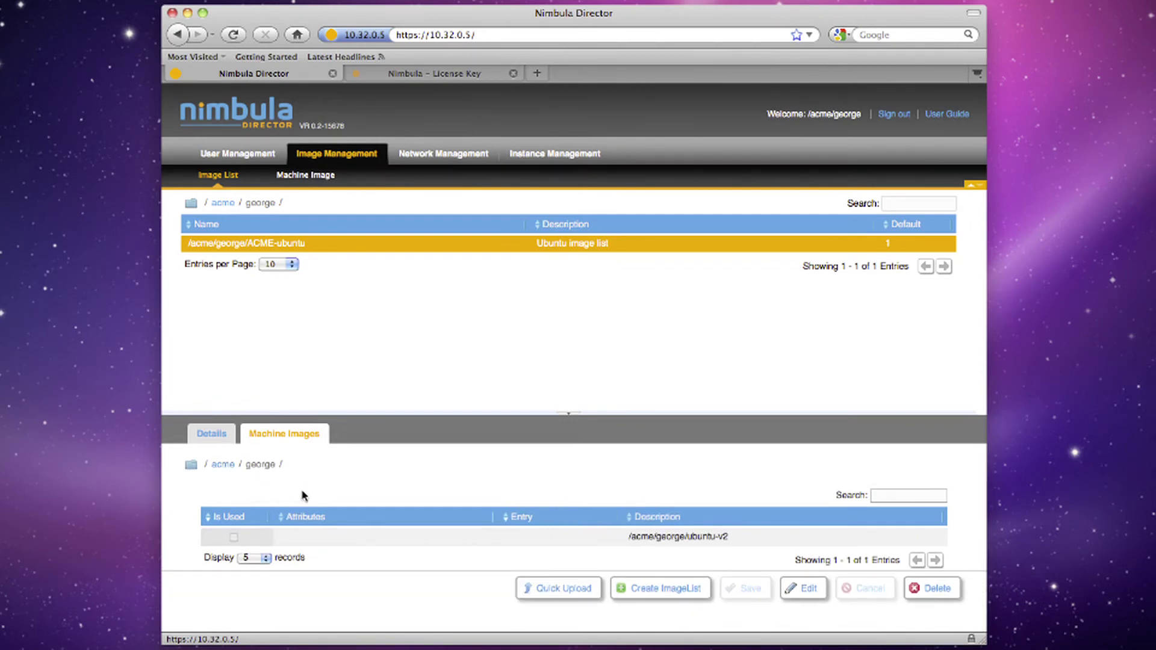
# Mark ubuntu-v2 as used, save it as entry 2, and show the list's details
pyautogui.click(785, 587)
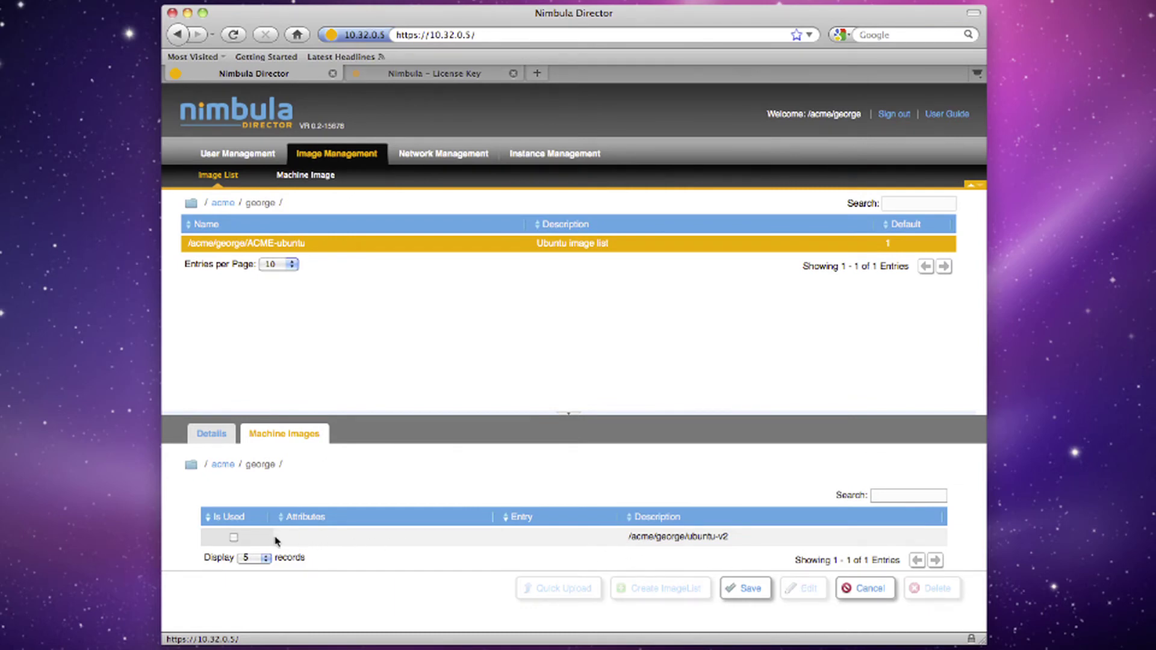
pyautogui.click(234, 537)
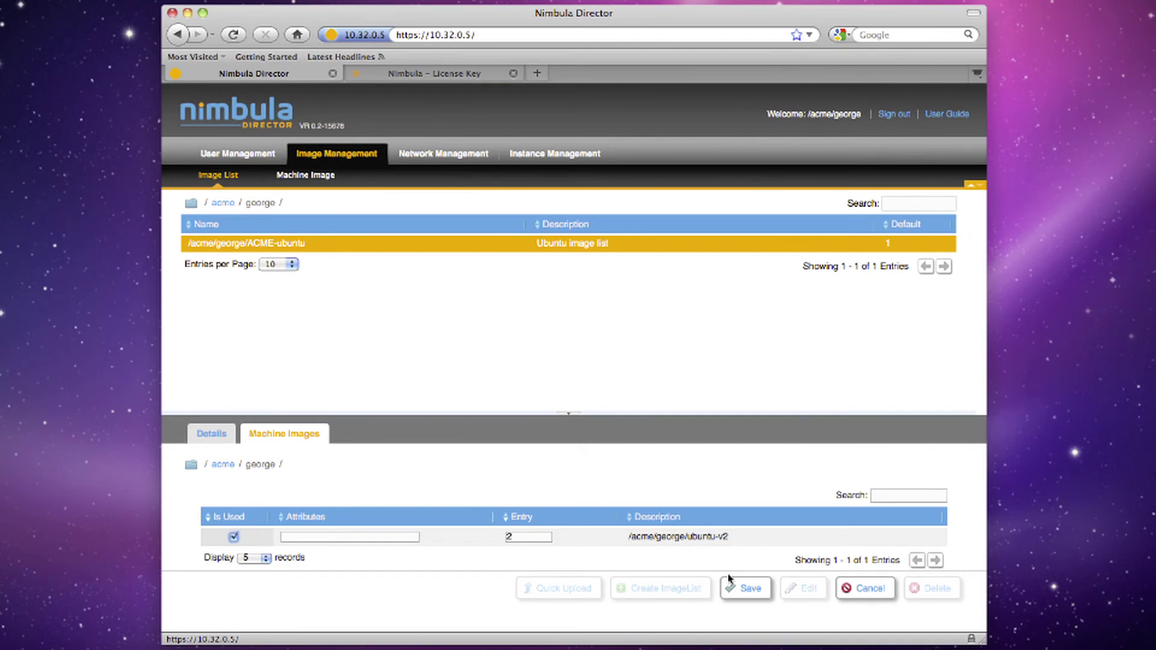
pyautogui.click(746, 588)
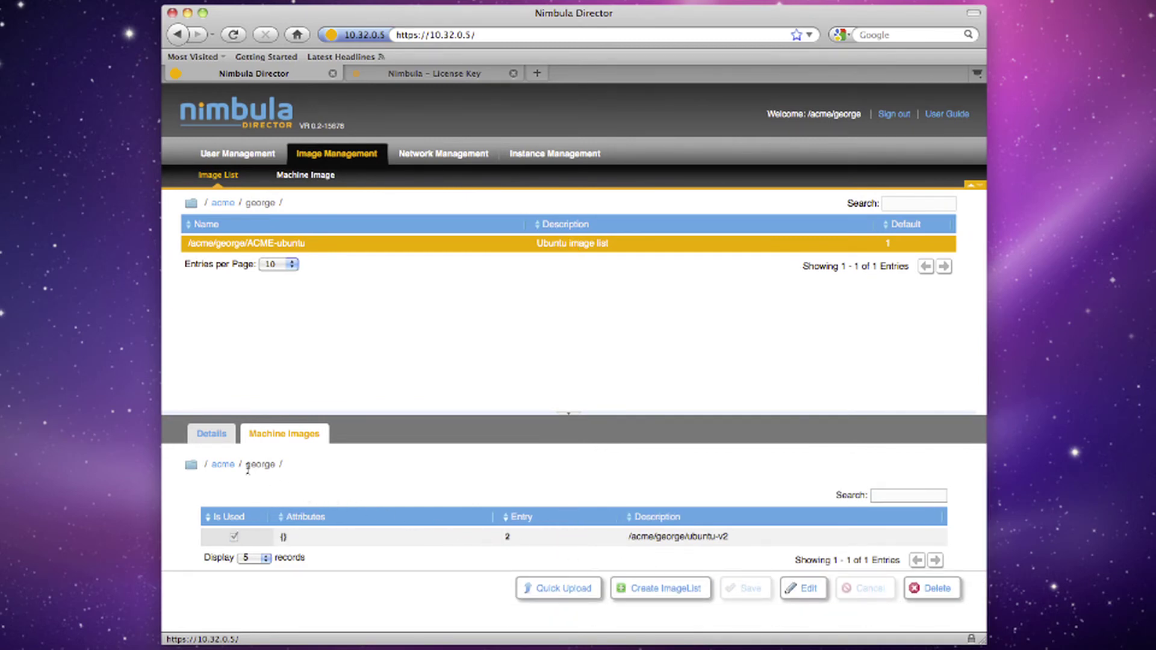
pyautogui.click(205, 436)
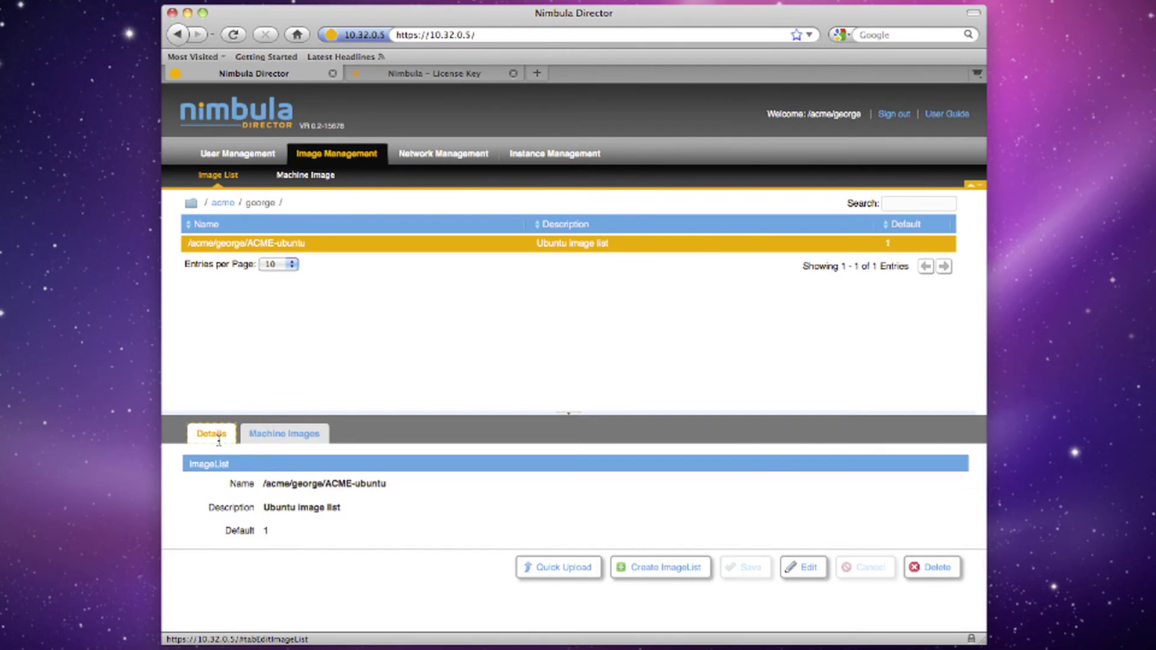
# Change the ACME-ubuntu image list's Default value from 1 to 2 and save
pyautogui.click(789, 565)
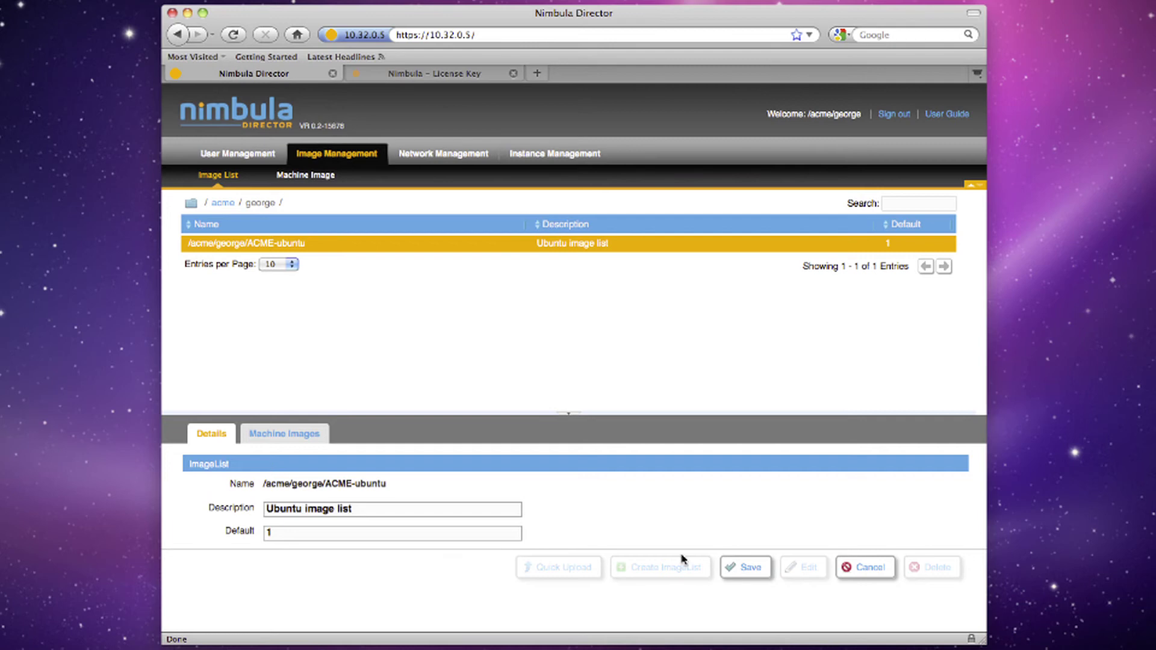
pyautogui.doubleClick(352, 534)
pyautogui.write('2')
pyautogui.click(743, 566)
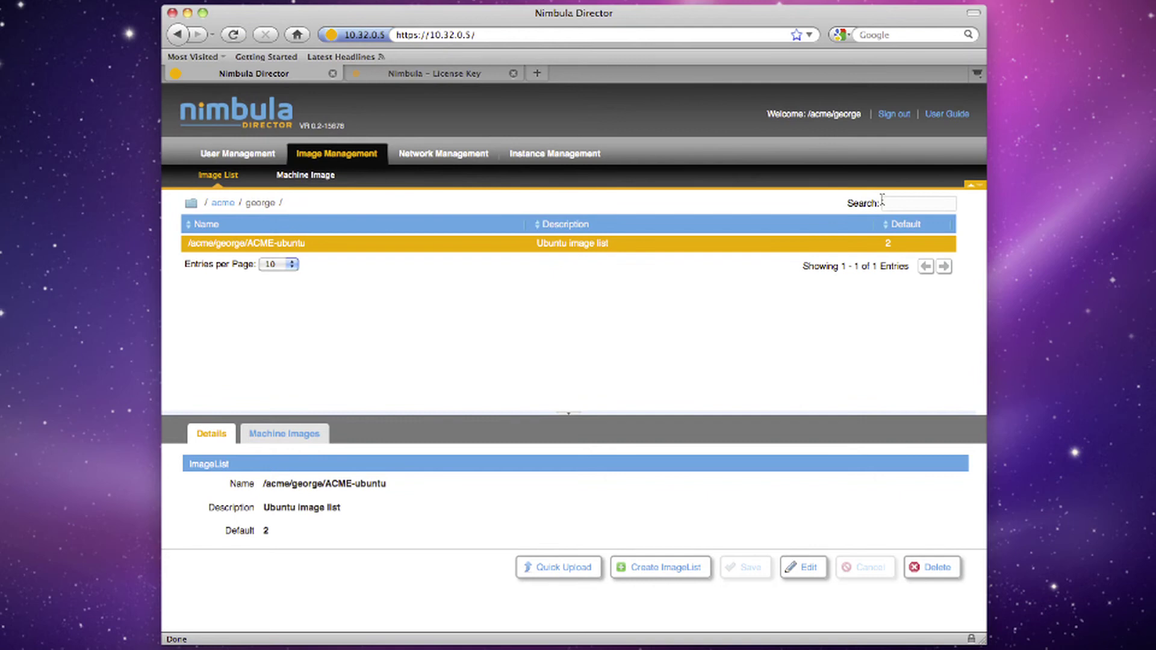
# Sign out and sign in as the third /acme user with that account's password
pyautogui.click(903, 118)
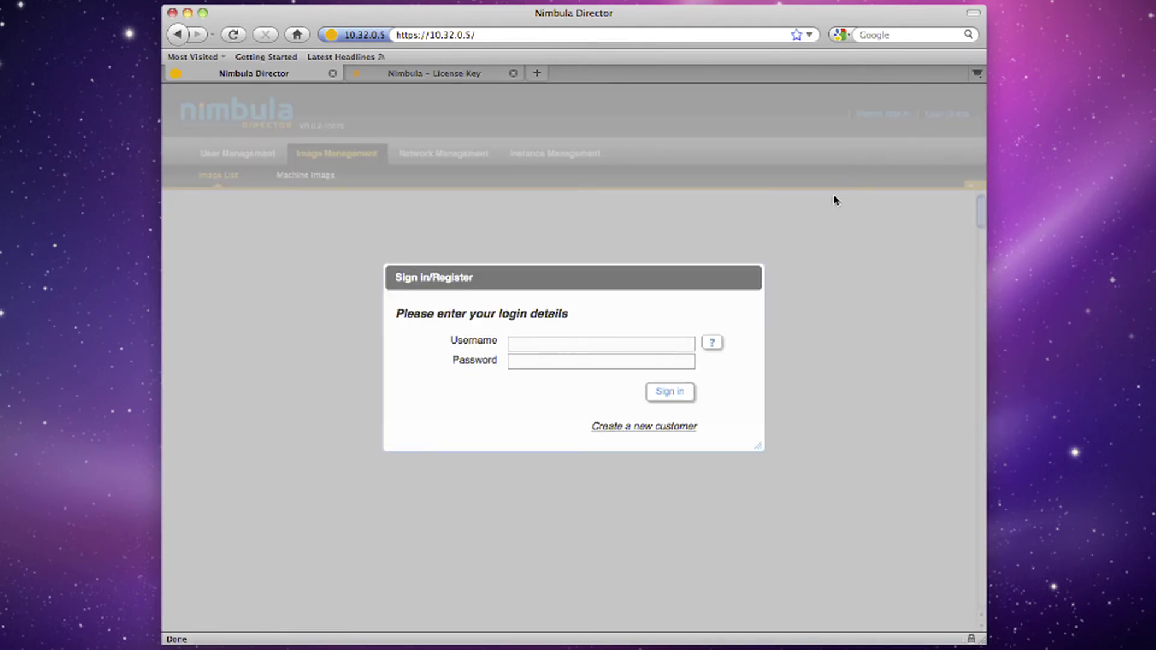
pyautogui.click(663, 343)
pyautogui.write('/acme/mary')
pyautogui.press('Tab')
pyautogui.write('***********')
pyautogui.press('Return')
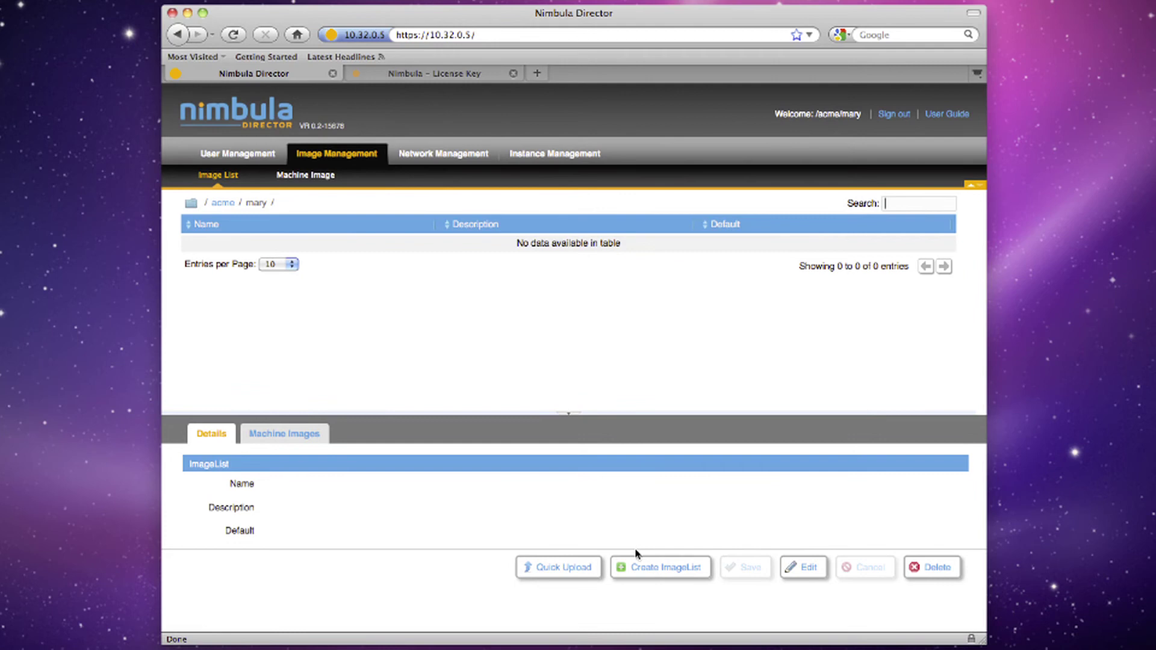
# Try saving a new image list 'imagelist' described 'Image list', which is refused as Unauthorized
pyautogui.click(635, 564)
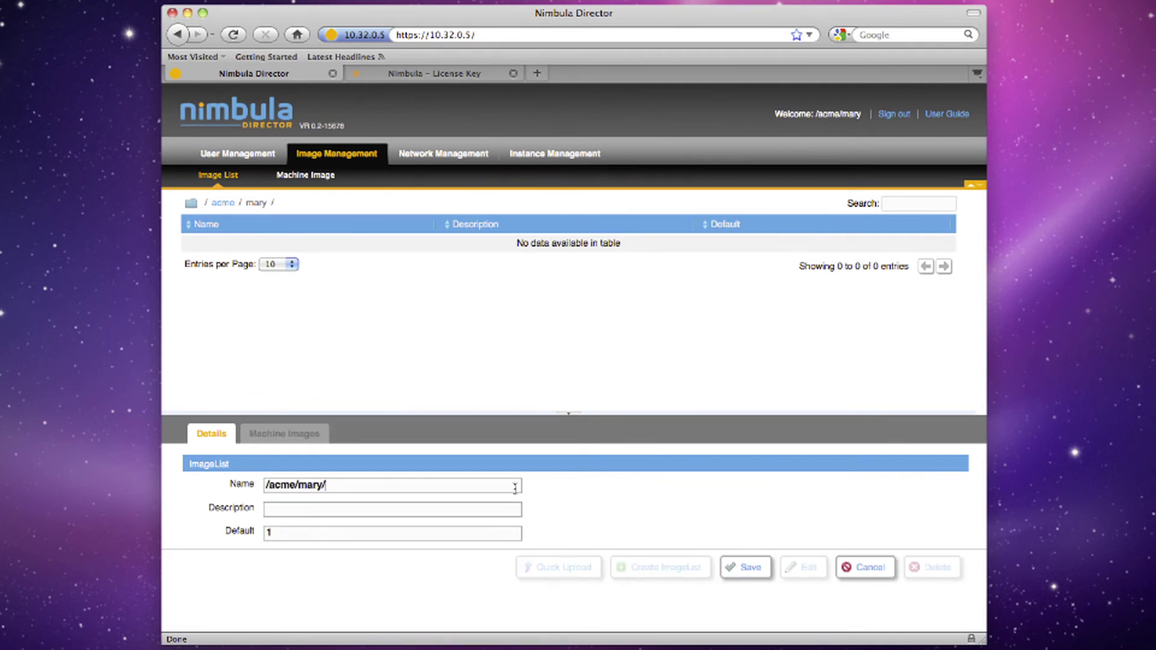
pyautogui.write('imagelist')
pyautogui.press('Tab')
pyautogui.write('Image list')
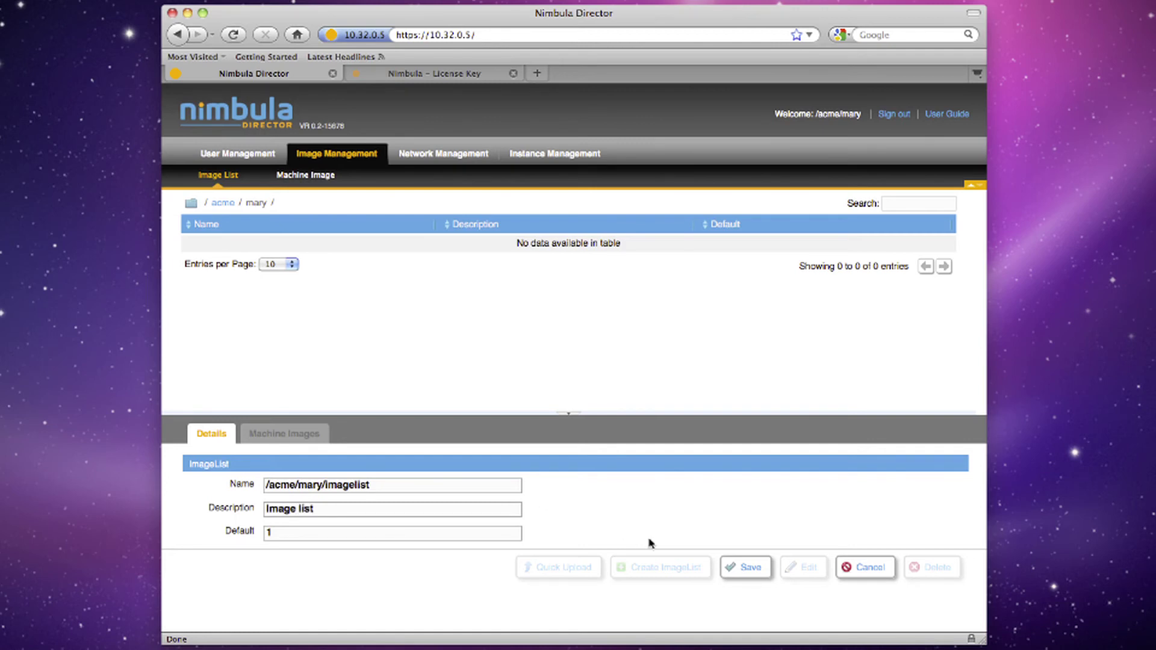
pyautogui.click(730, 567)
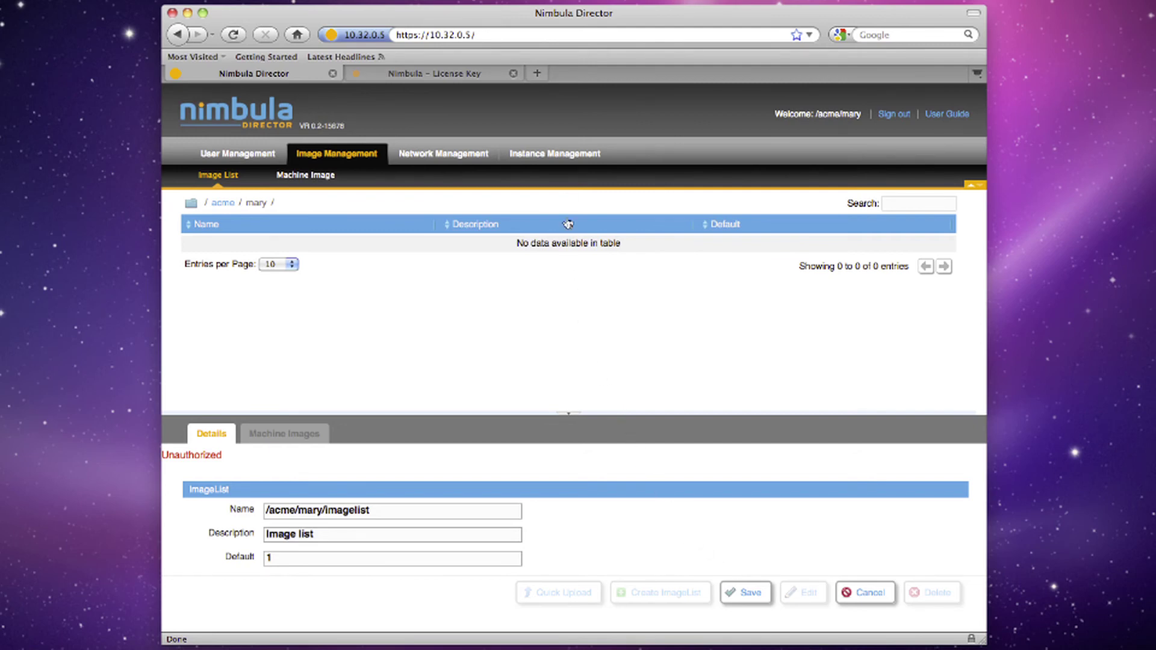
# On the Launch Instances page, select the ACME-ubuntu image list from the acme user folder
pyautogui.click(561, 156)
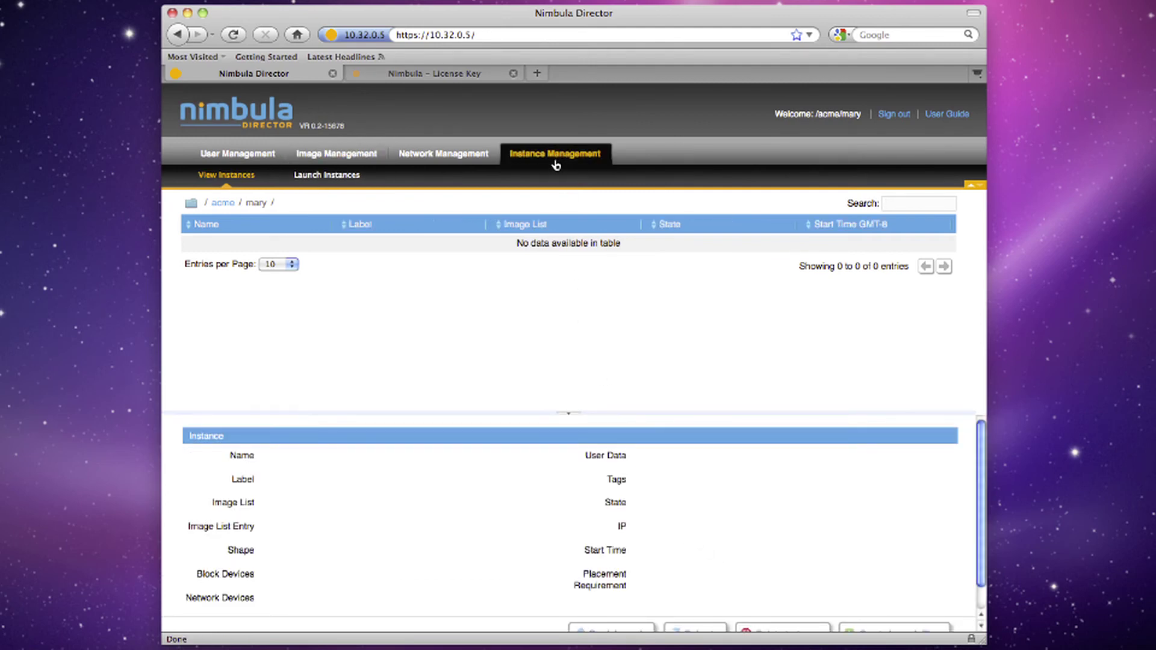
pyautogui.click(354, 179)
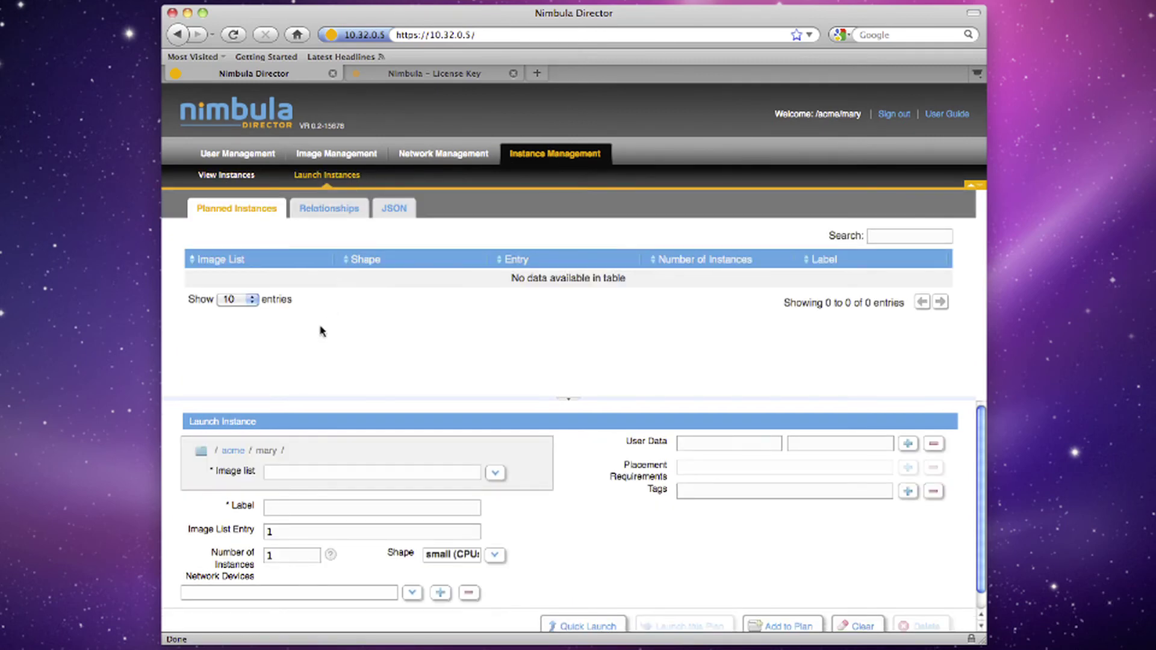
pyautogui.click(239, 453)
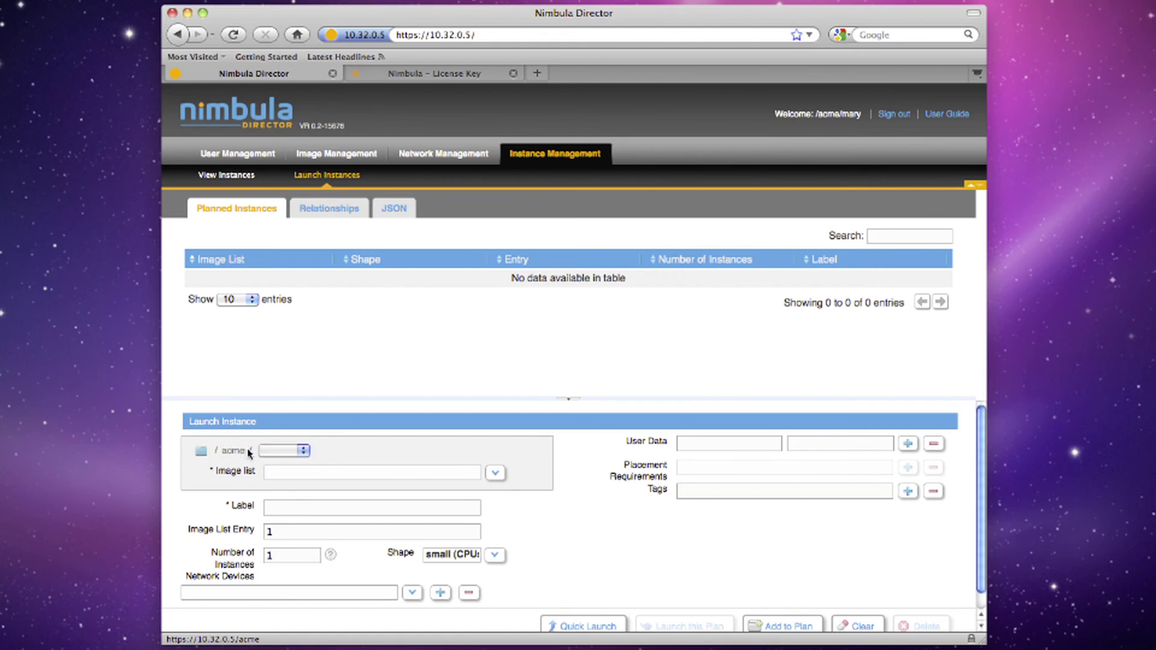
pyautogui.click(274, 451)
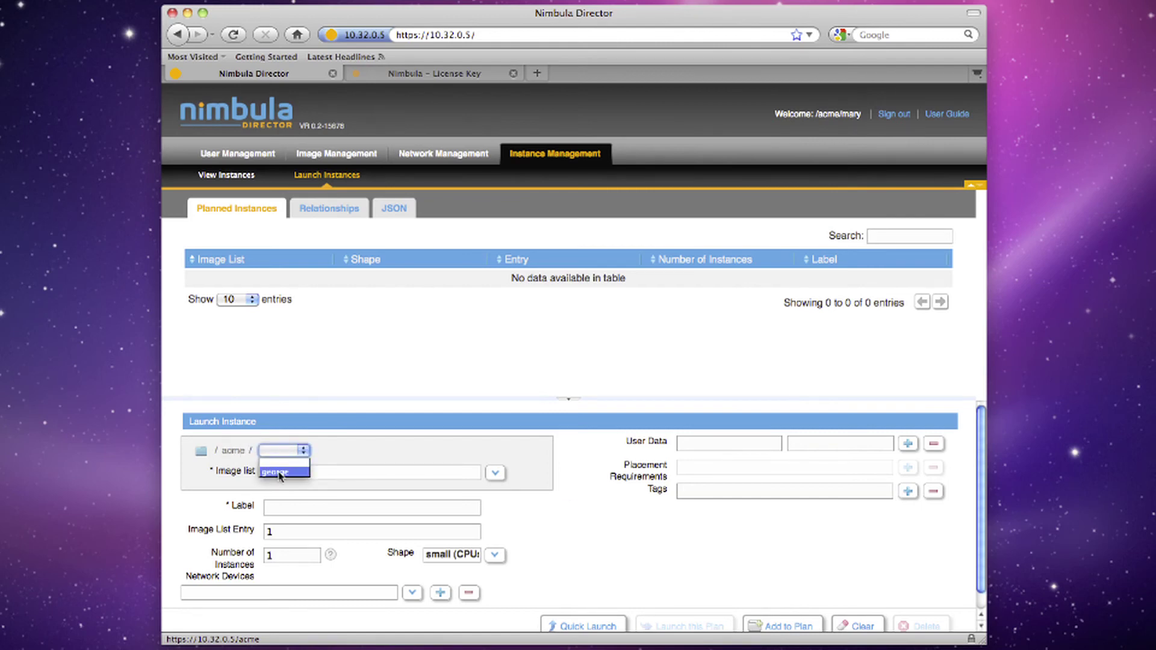
pyautogui.click(280, 473)
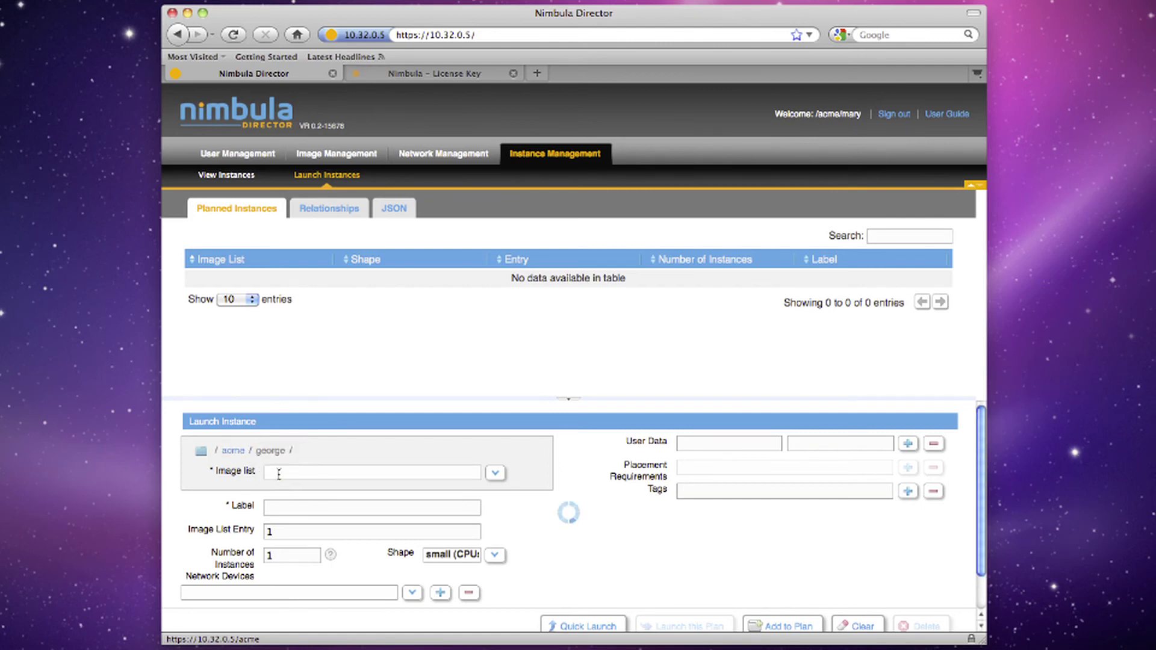
pyautogui.click(494, 474)
pyautogui.click(459, 491)
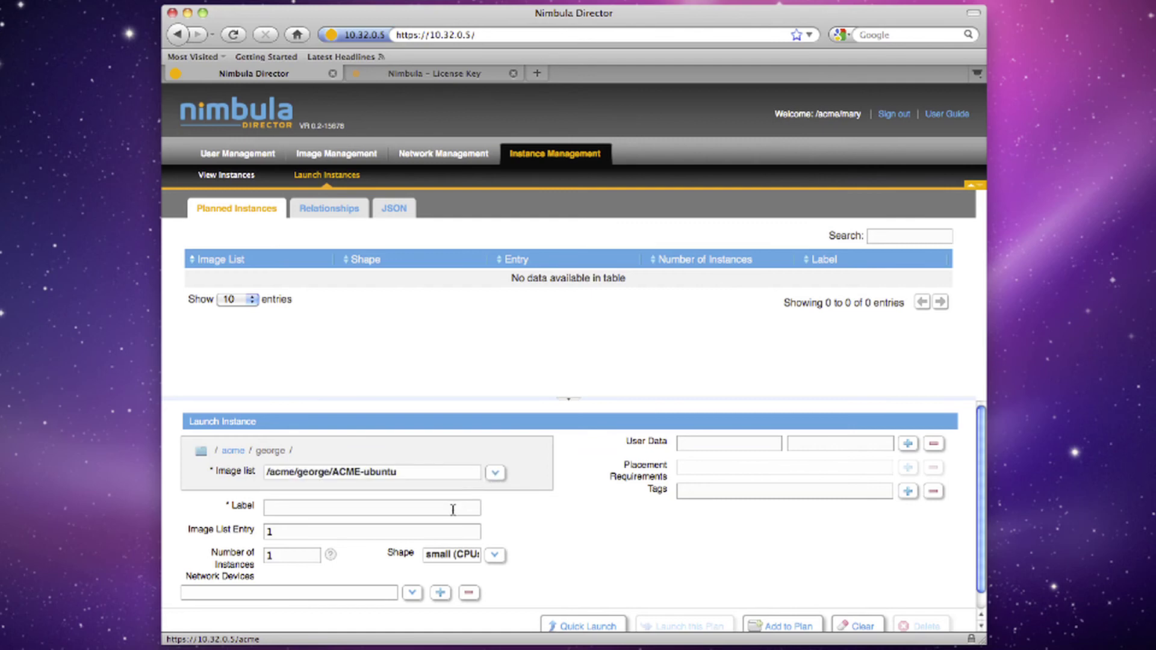
# Label the instance as the user's web server #1, set entry 2, and add it to the plan
pyautogui.click(453, 510)
pyautogui.write("Mary's web server #1")
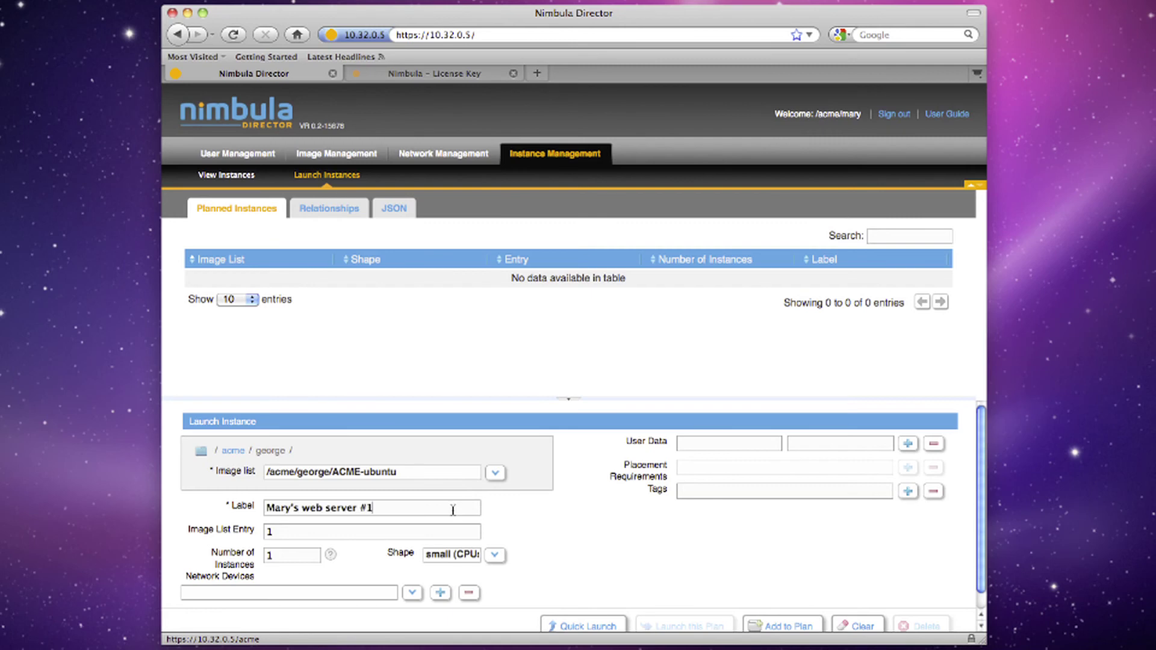
pyautogui.click(449, 534)
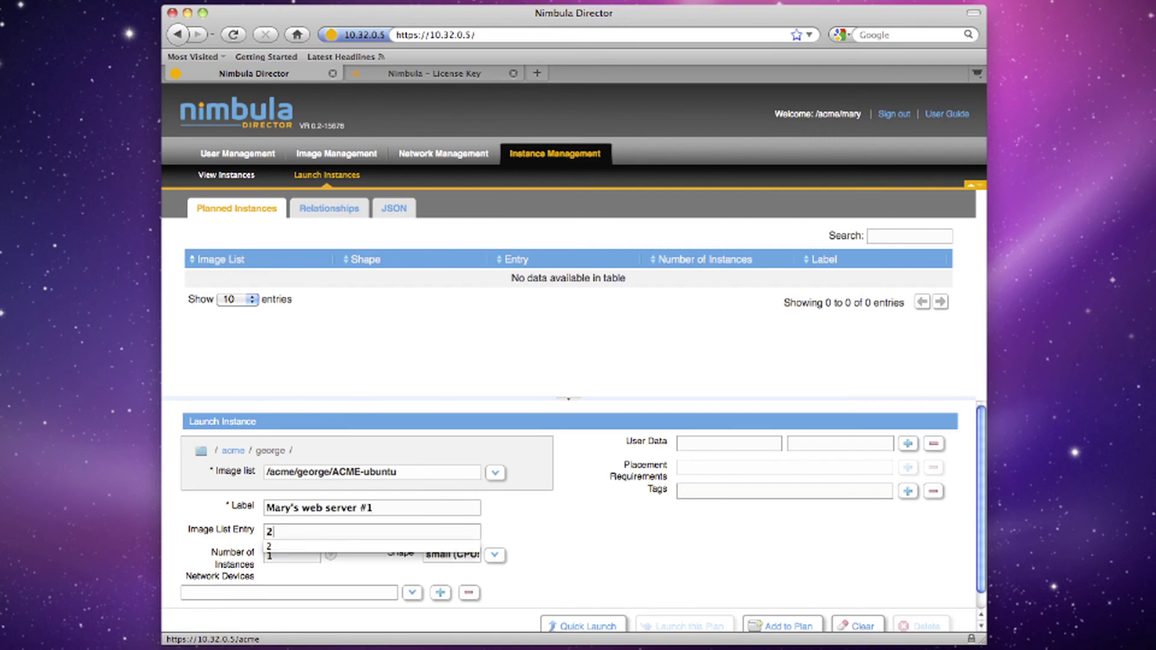
pyautogui.press('BackSpace')
pyautogui.write('2')
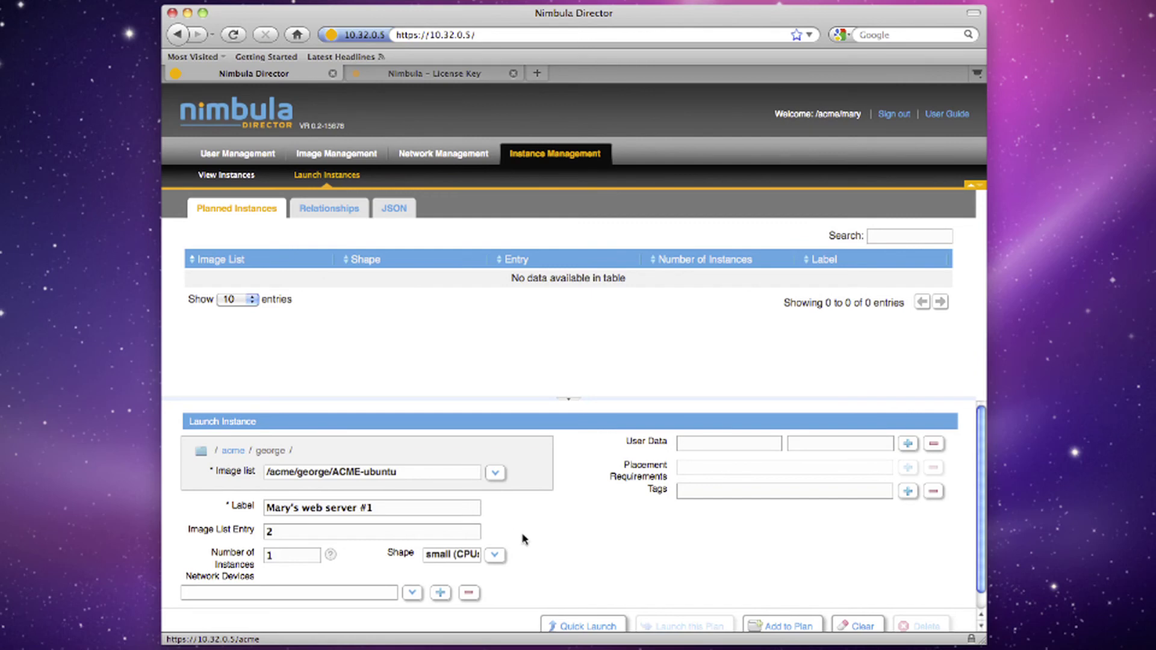
pyautogui.click(766, 624)
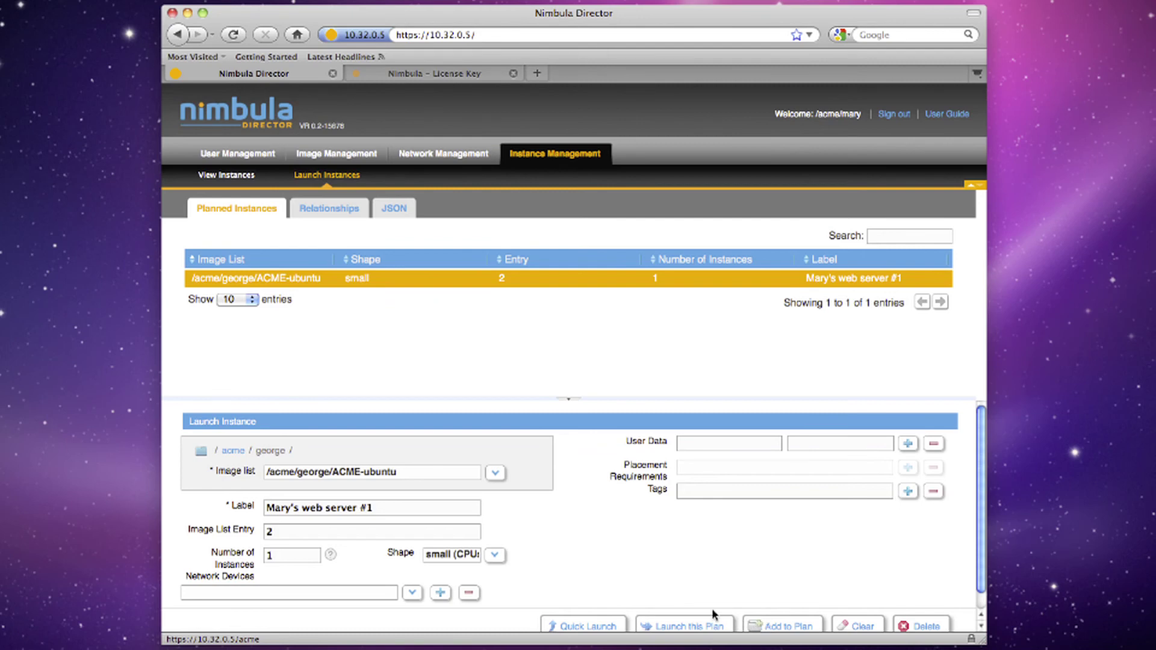
# Change the label to web server #2 and add this second web server to the plan
pyautogui.click(422, 513)
pyautogui.press('BackSpace')
pyautogui.write('2')
pyautogui.click(776, 628)
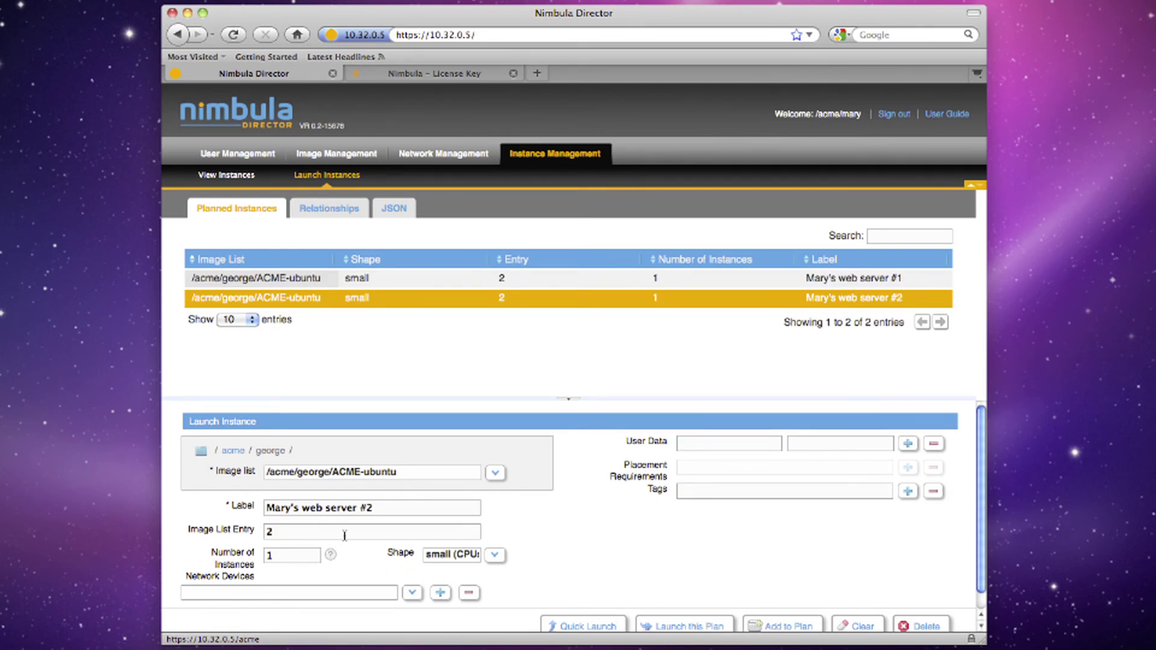
# Relabel the instance as DB server, choose the medium shape, and add it to the plan
pyautogui.moveTo(302, 509); pyautogui.dragTo(397, 515)
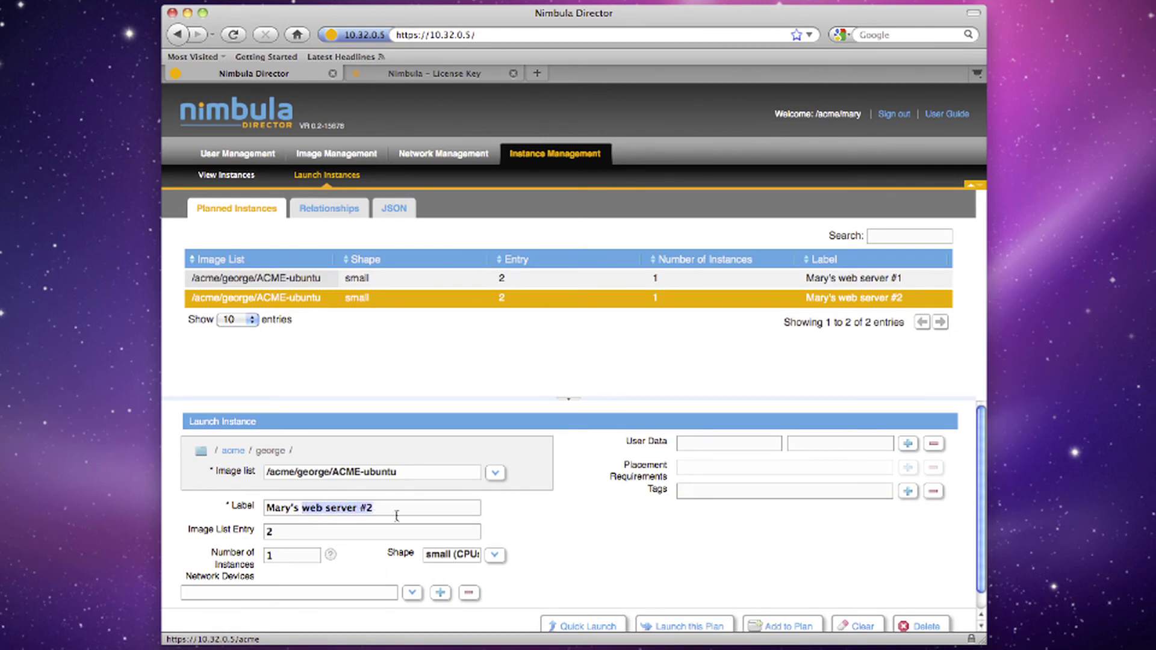
pyautogui.write('DB server')
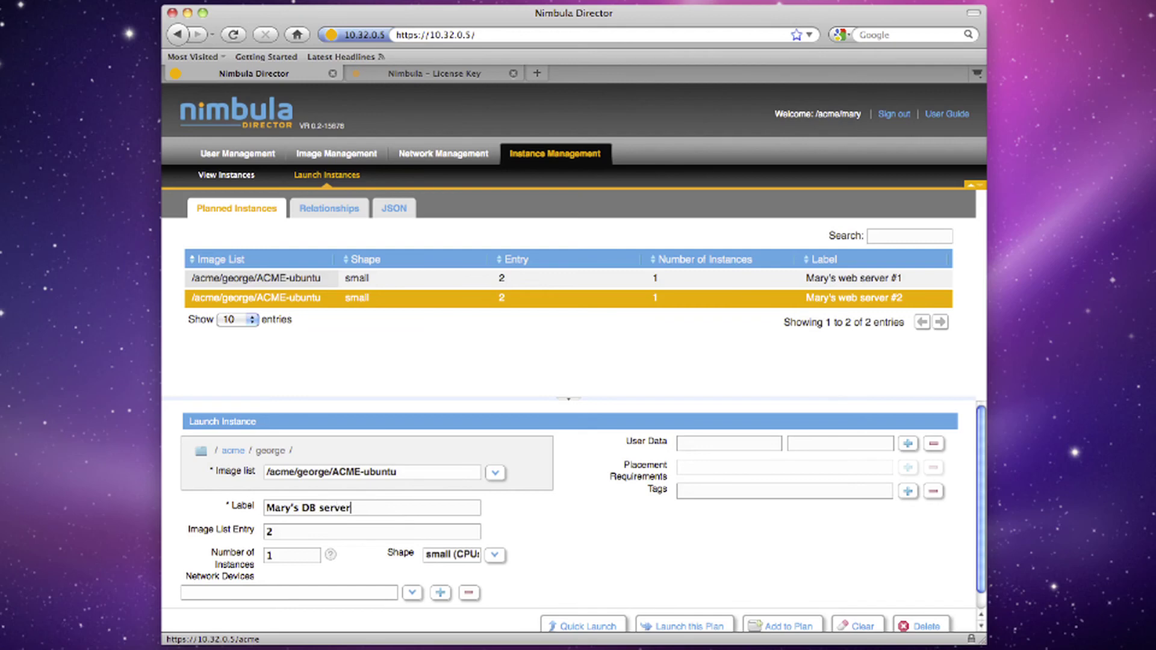
pyautogui.click(493, 554)
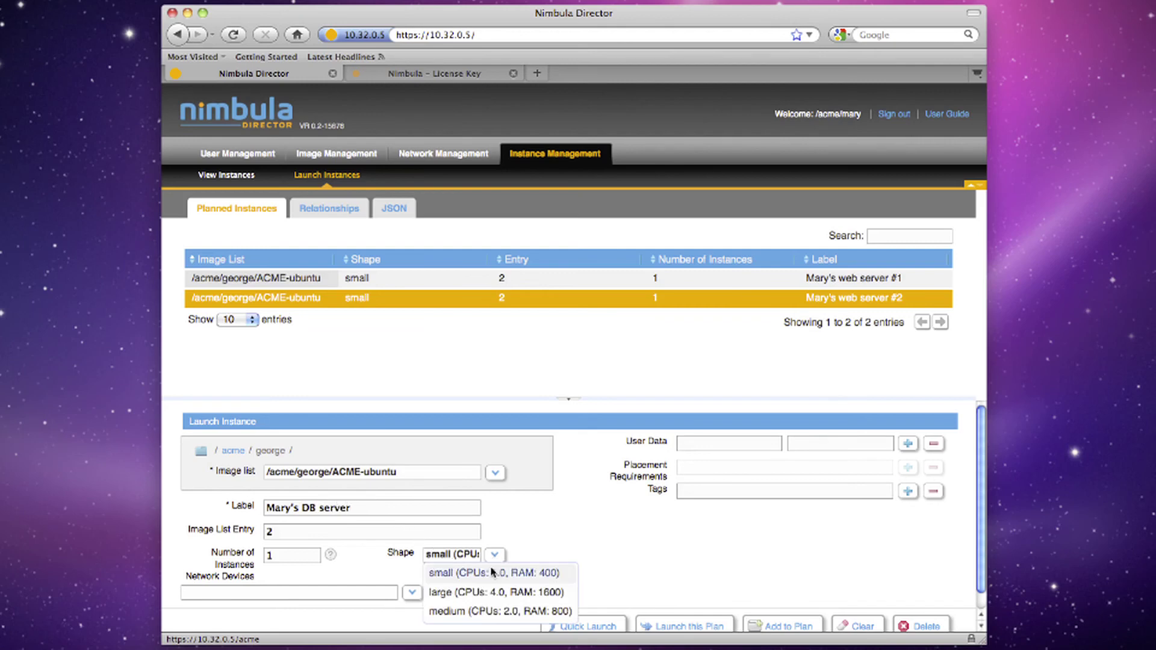
pyautogui.click(485, 610)
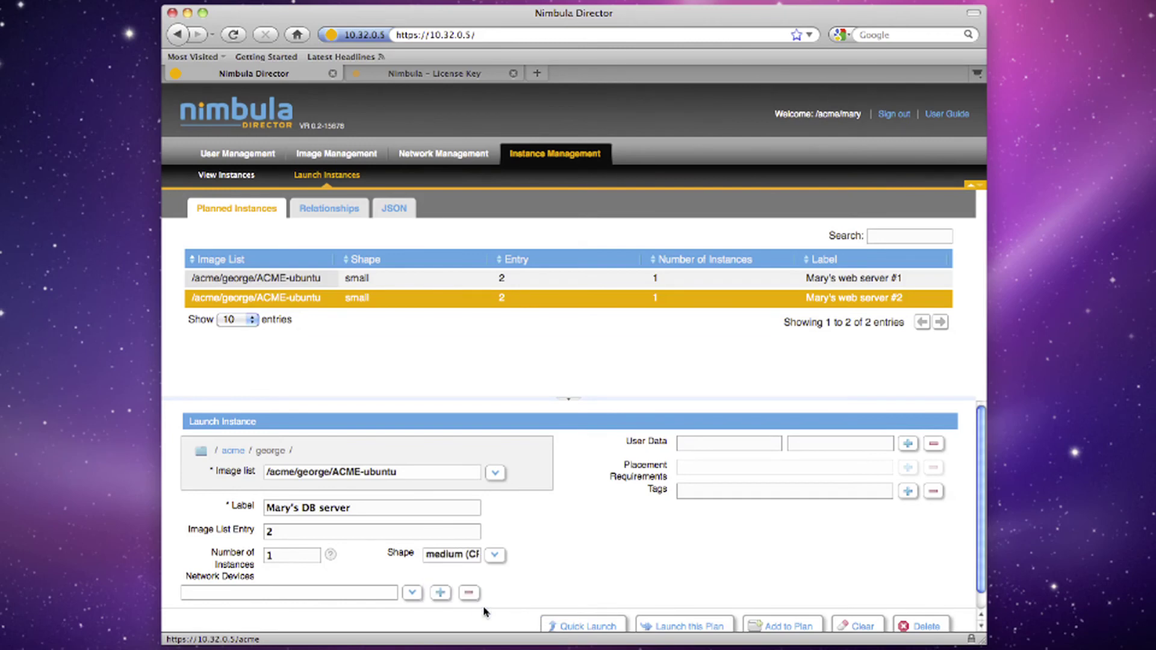
pyautogui.click(773, 628)
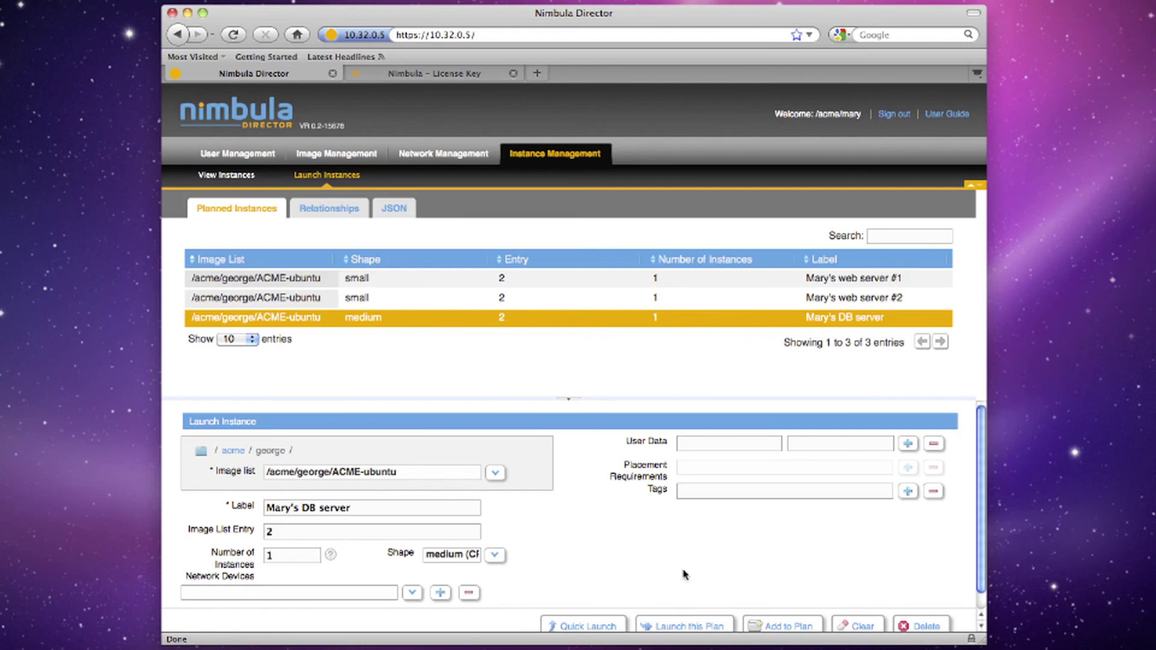
# Add a Different Node relationship between web servers #1 and #2, then launch the plan
pyautogui.click(341, 209)
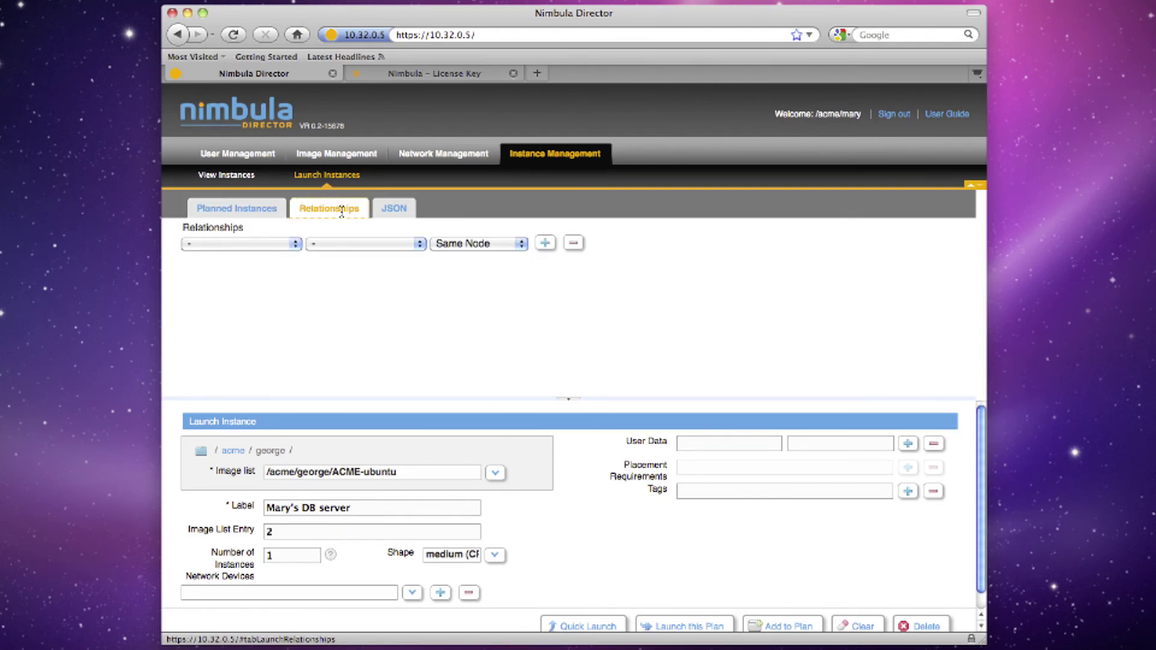
pyautogui.click(295, 244)
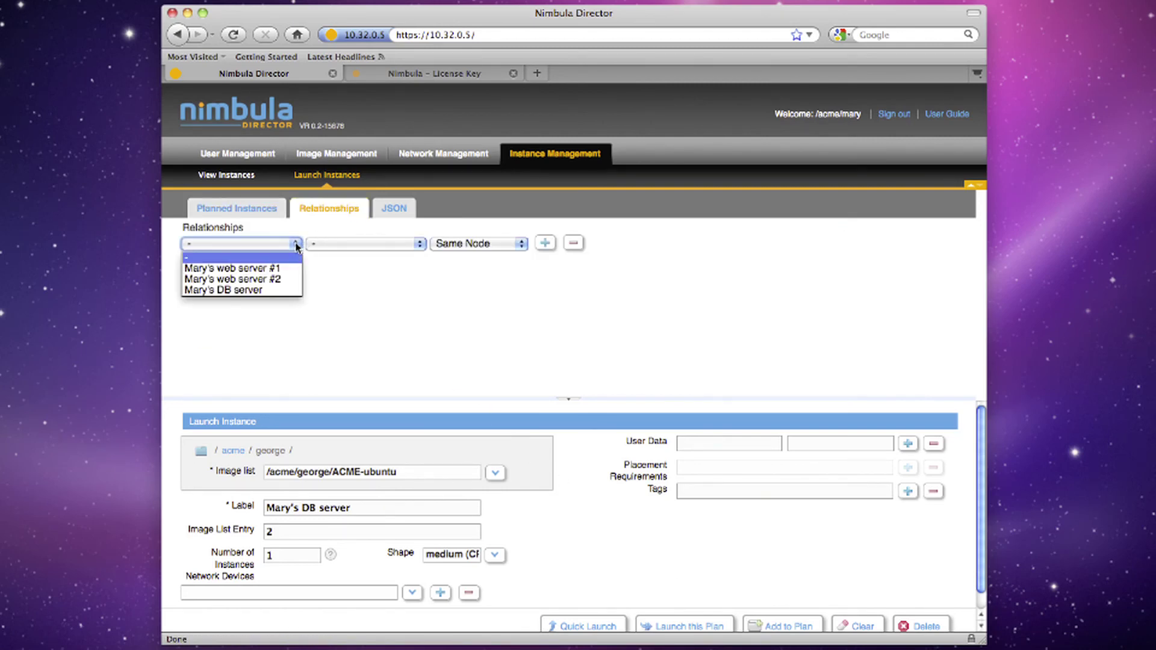
pyautogui.click(294, 269)
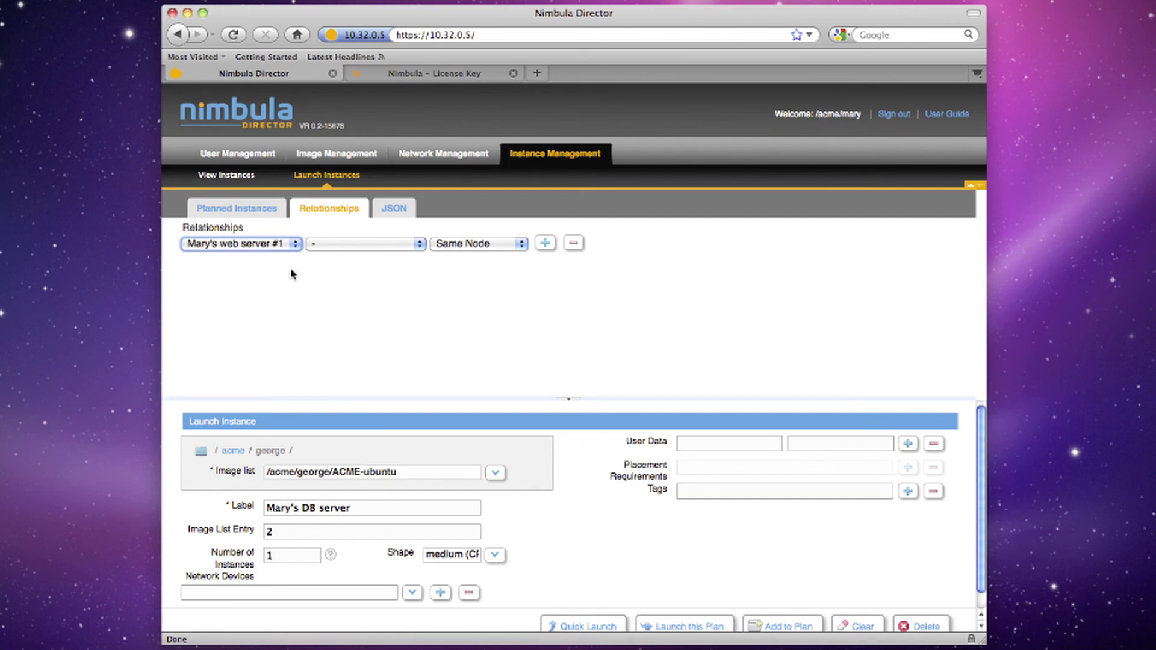
pyautogui.click(418, 246)
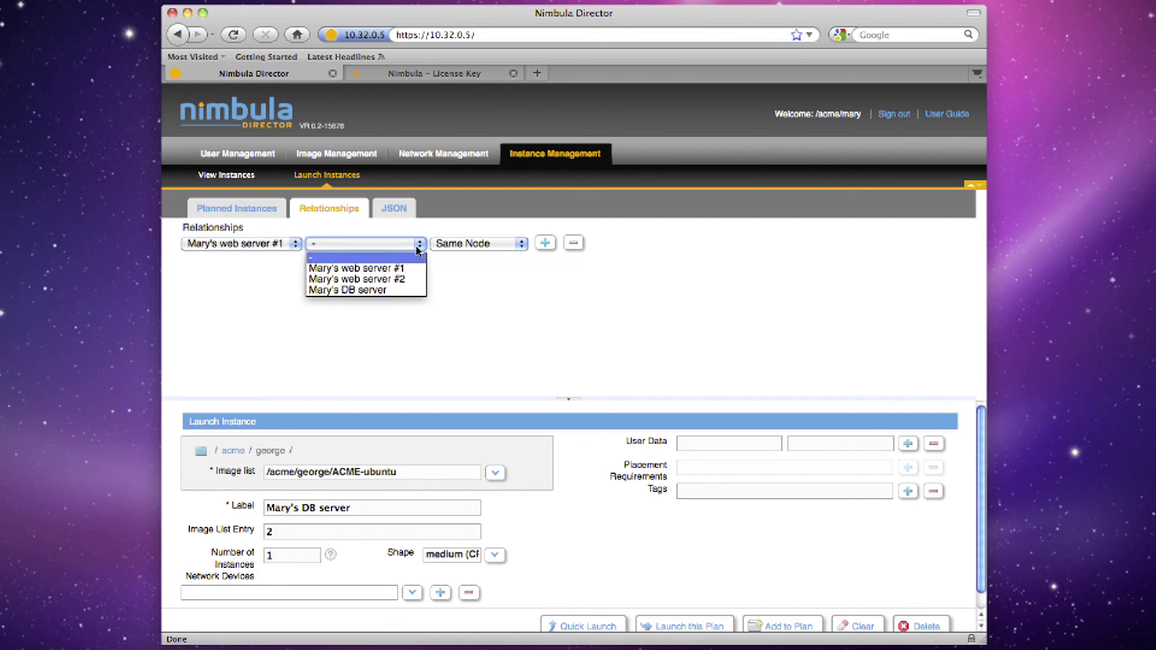
pyautogui.click(409, 280)
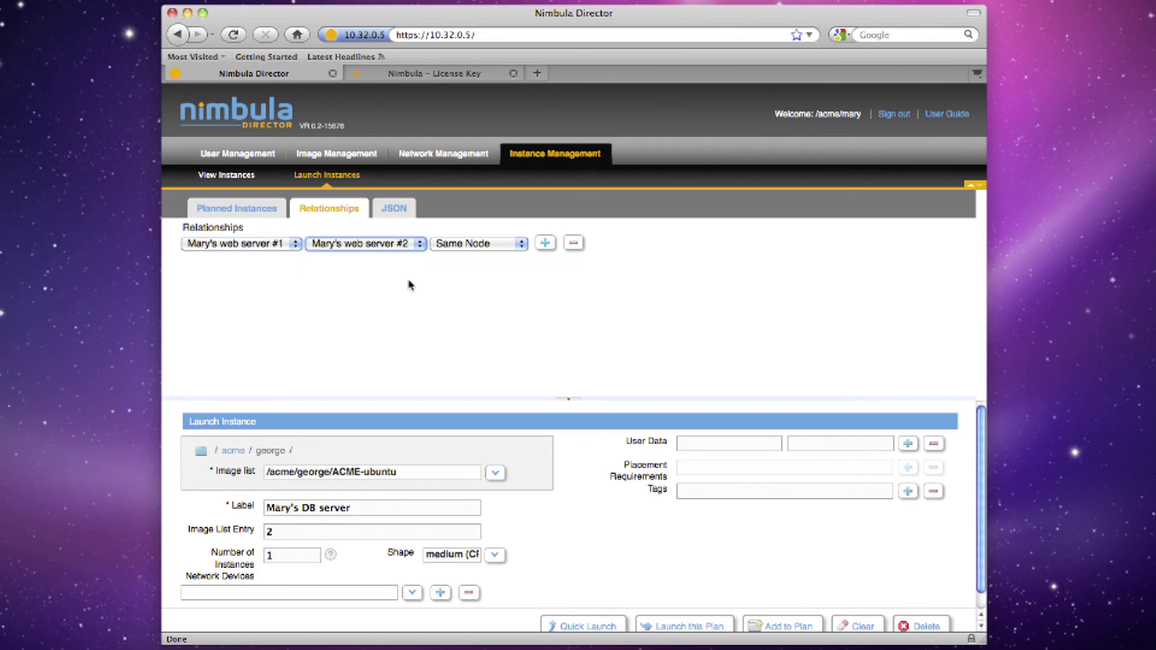
pyautogui.click(519, 248)
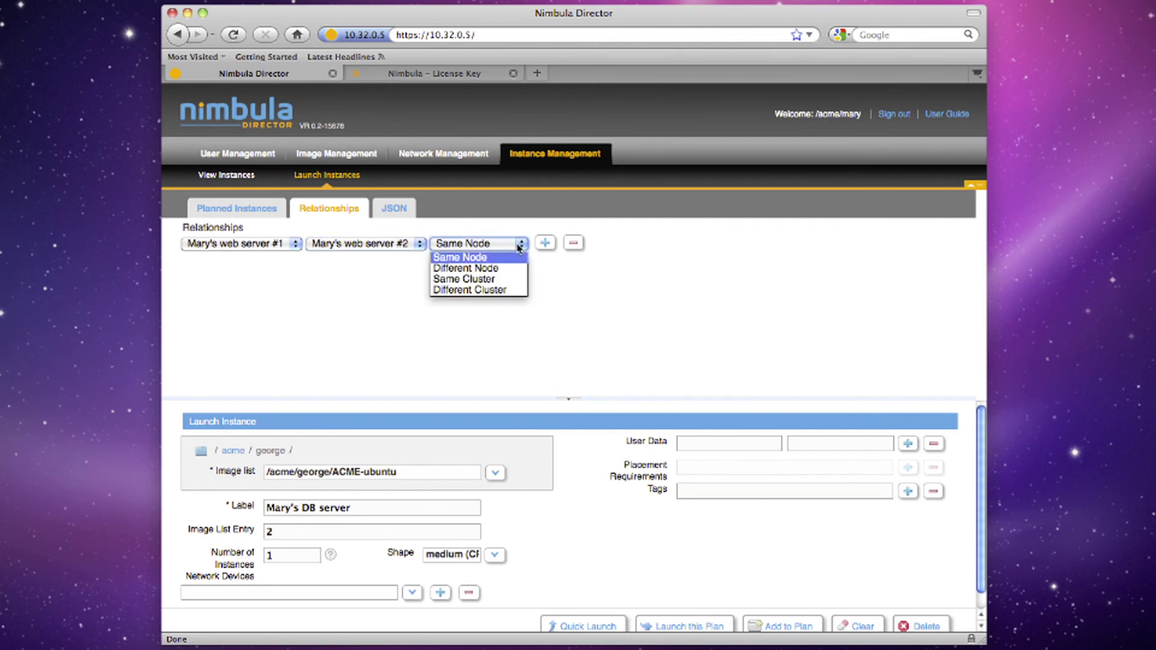
pyautogui.click(515, 269)
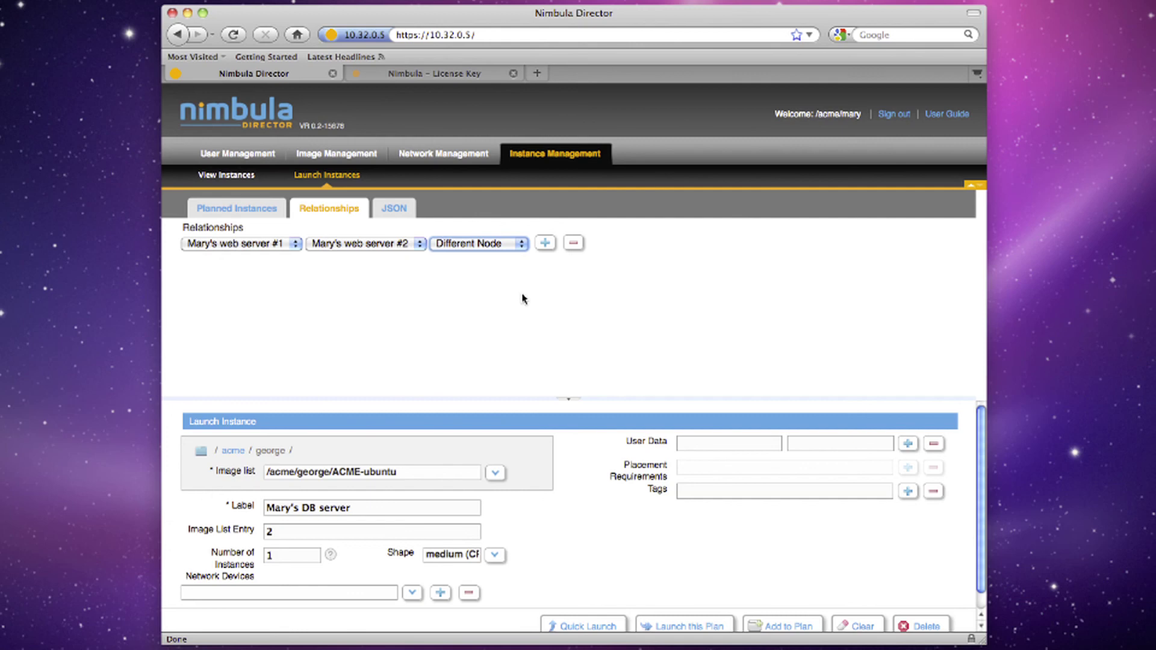
pyautogui.click(677, 628)
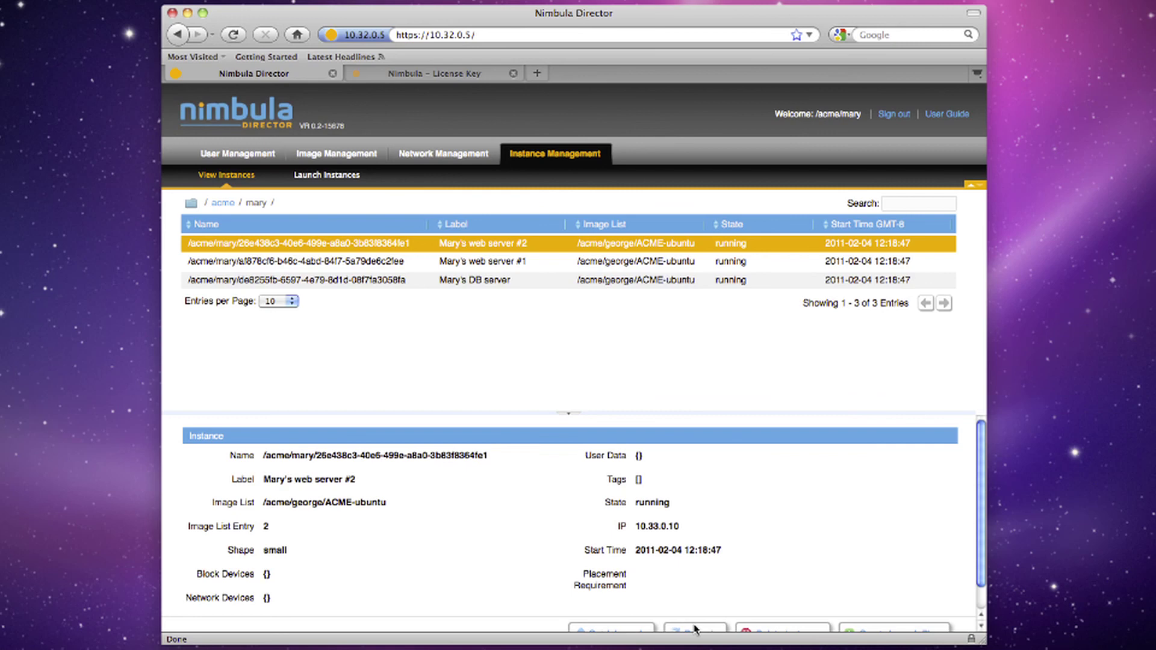
# Show the details of the running Mary's web server #1 instance at 10.33.0.14
pyautogui.click(518, 261)
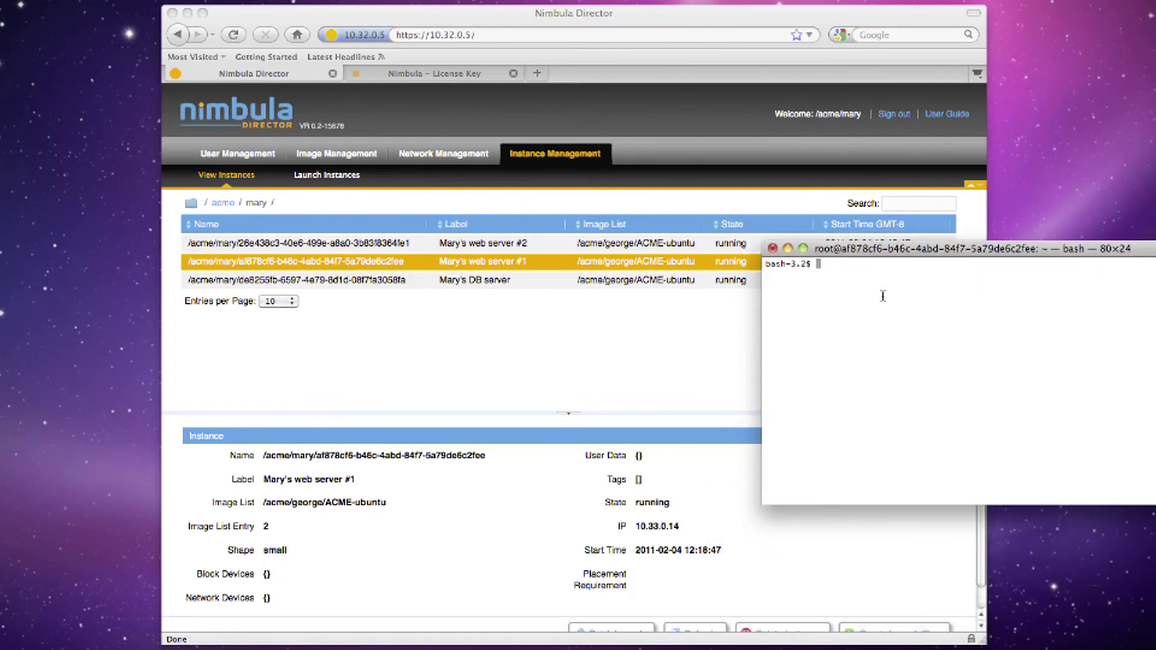
# SSH into web server #1 as root at 10.33.0.14 and list its processors from /proc/cpuinfo
pyautogui.write('ssh root@10.33.0.14')
pyautogui.press('Return')
pyautogui.press('Return')
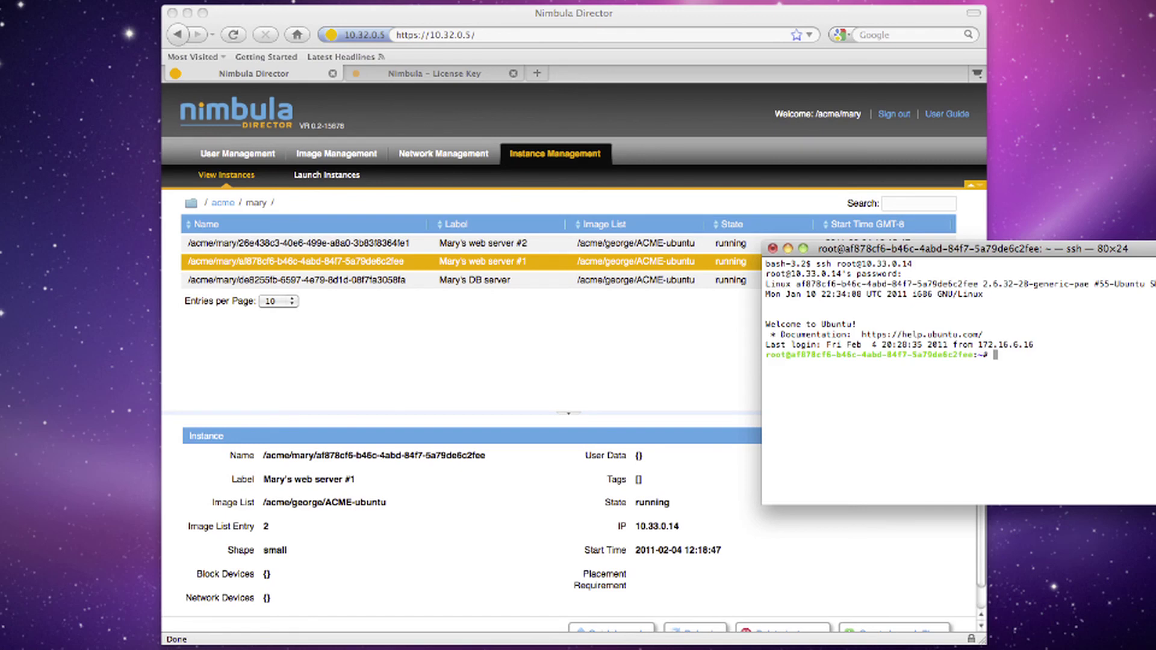
pyautogui.write('cat /proc/cpuinfo | grep processor')
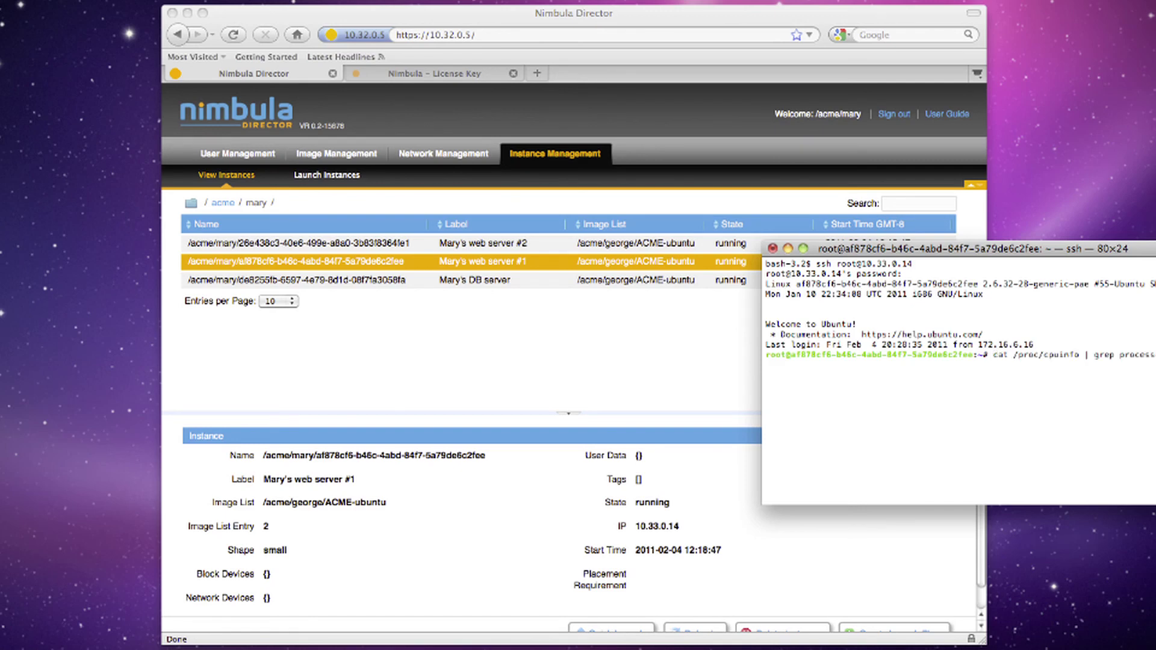
pyautogui.press('Return')
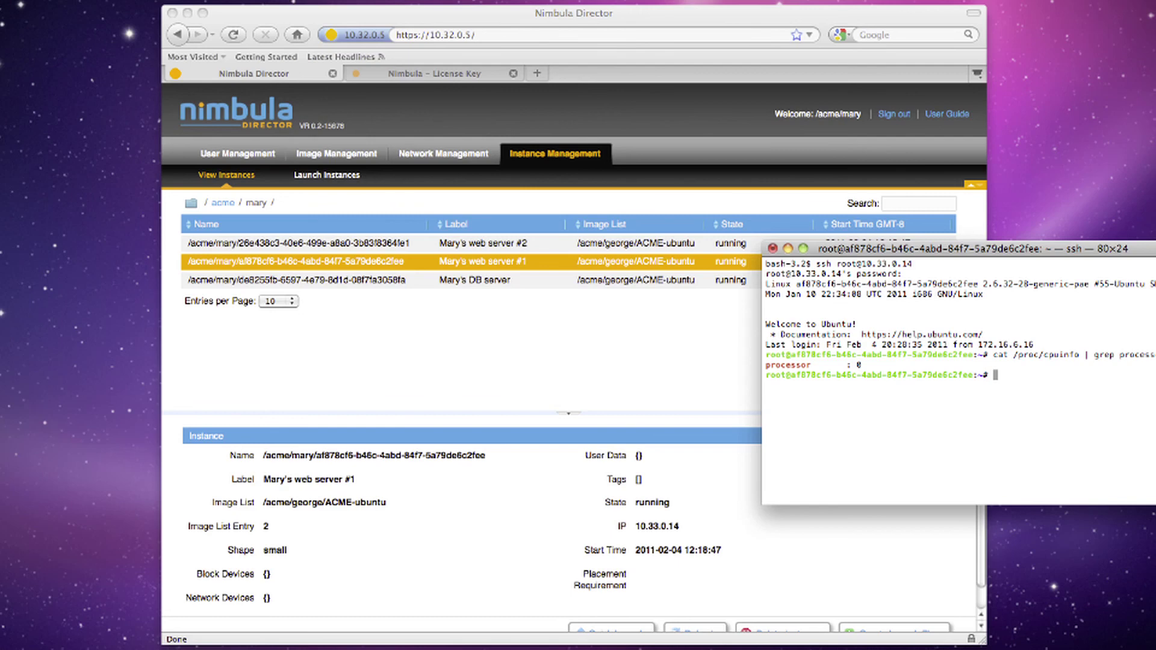
# Look up Mary's DB server details in Director, then return to the SSH terminal
pyautogui.click(630, 283)
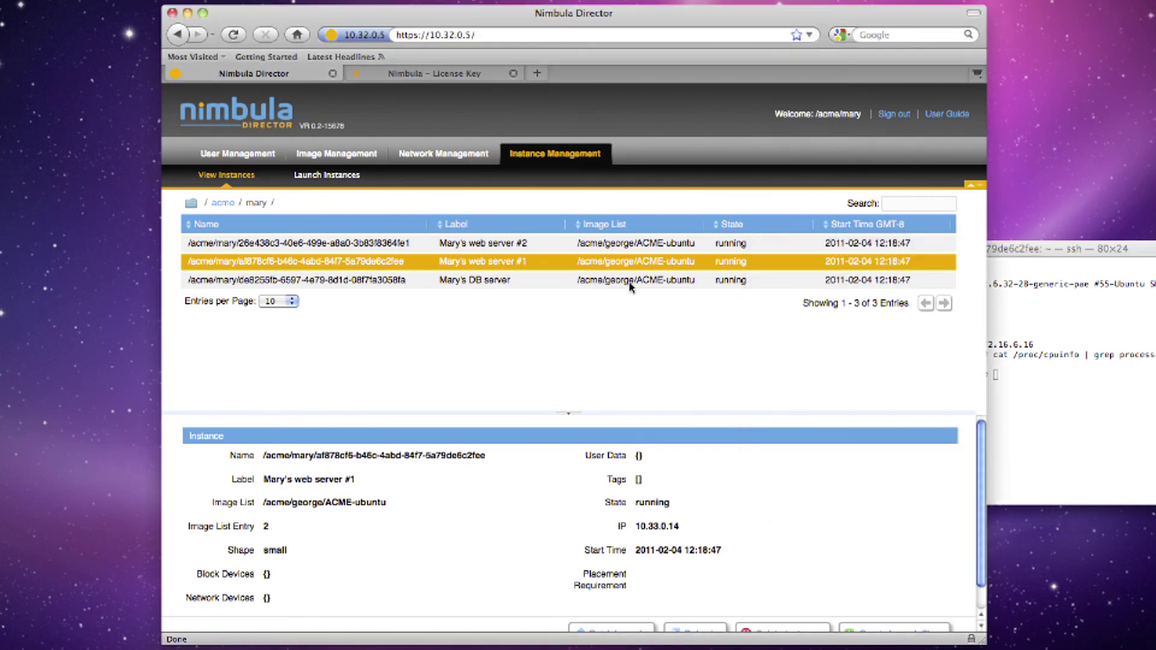
pyautogui.click(630, 282)
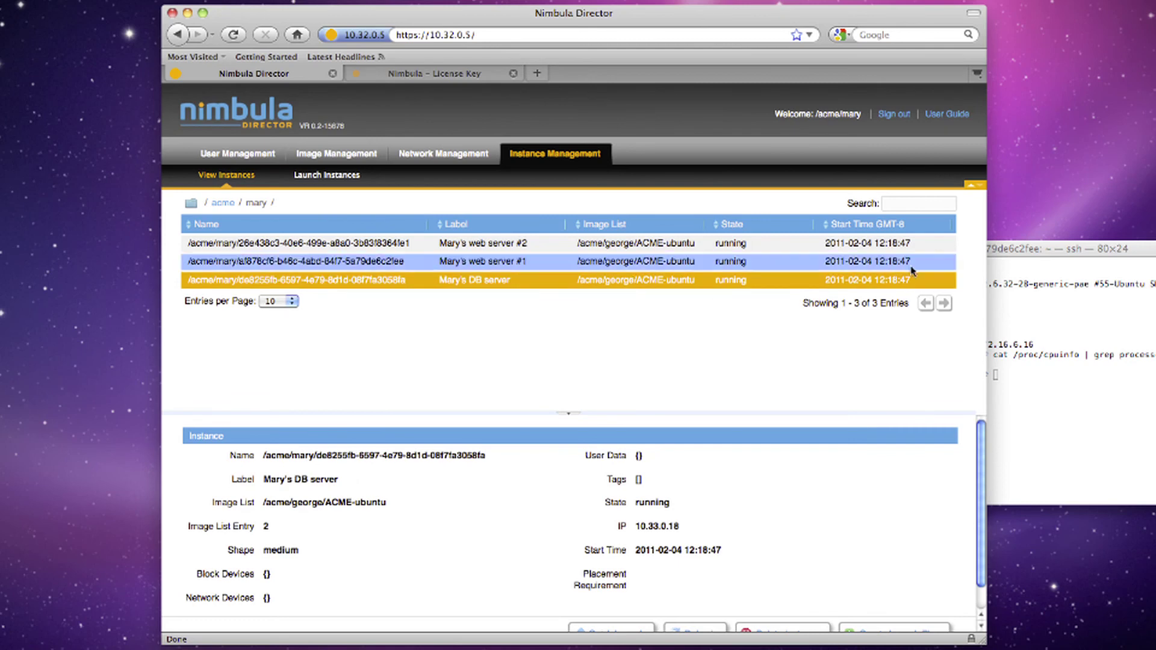
pyautogui.click(997, 247)
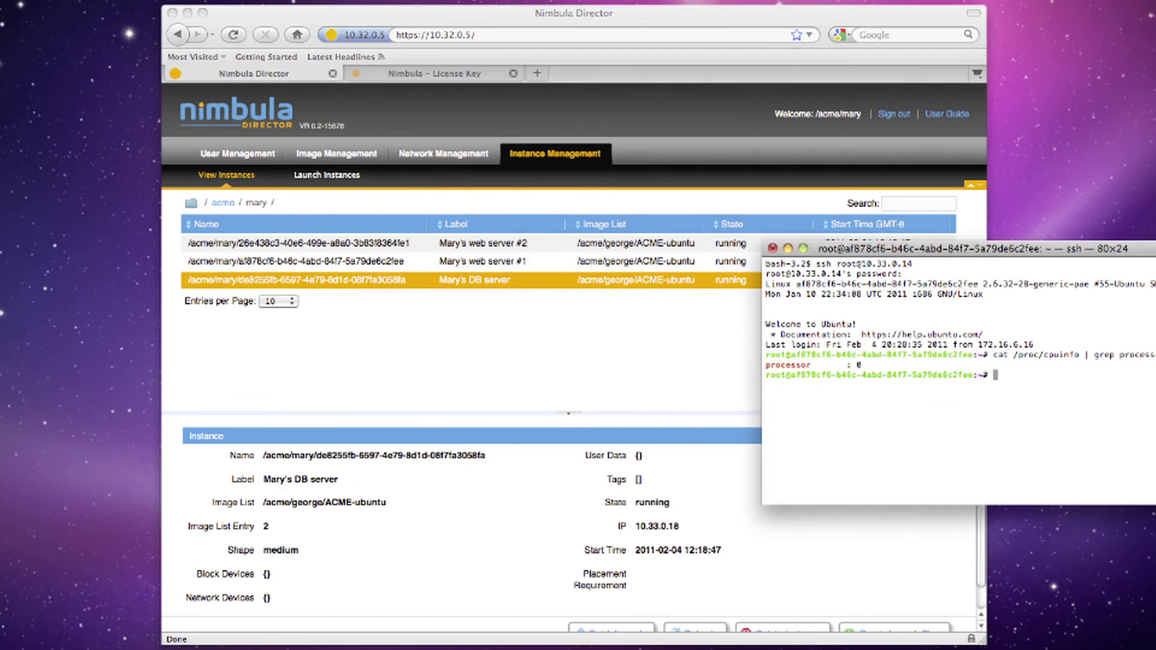
# In a new terminal below the first, SSH as root into 10.33.0.18 and list its processors
pyautogui.press('super+n')
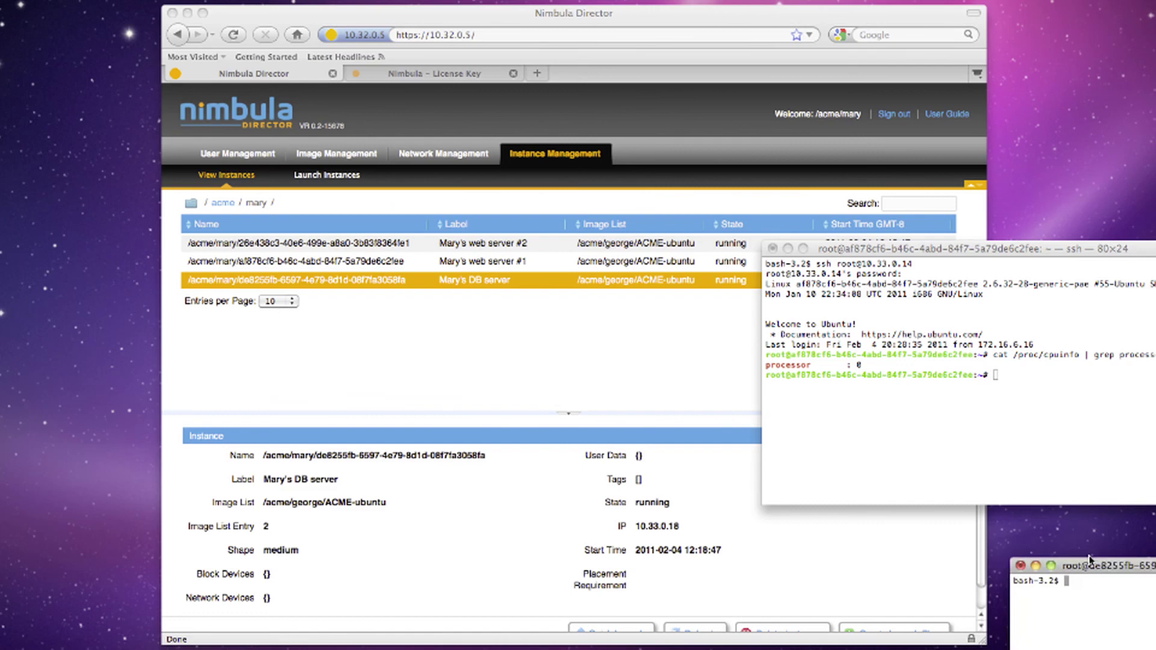
pyautogui.moveTo(1126, 622); pyautogui.dragTo(875, 402)
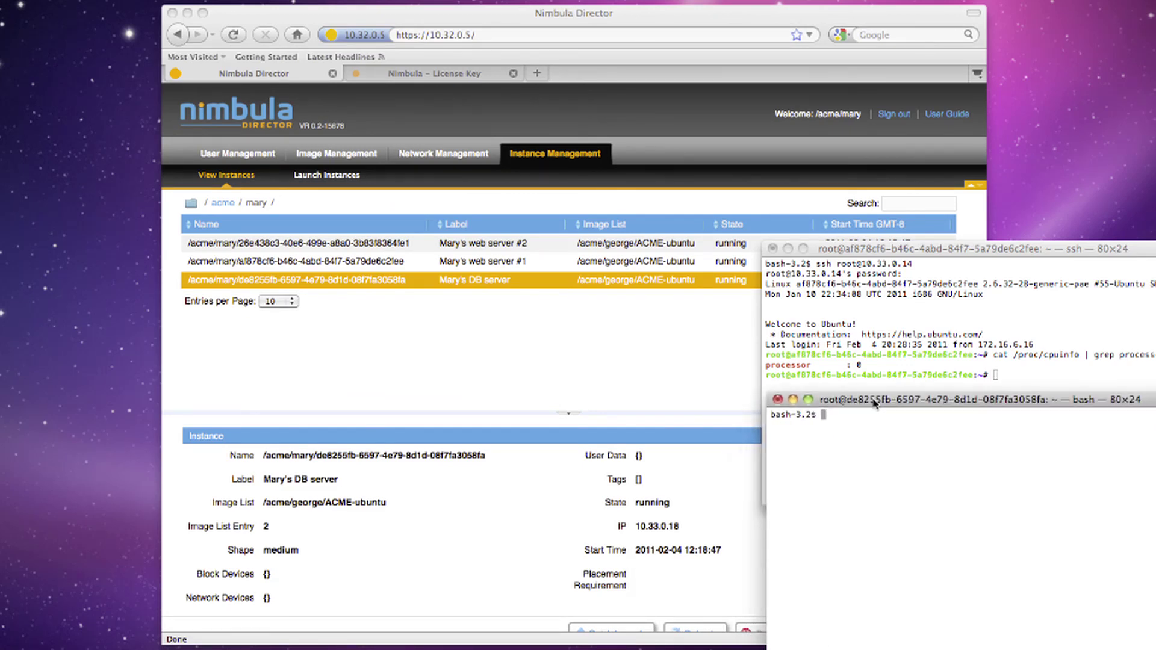
pyautogui.write('ssh root@10.33.0.18')
pyautogui.press('Return')
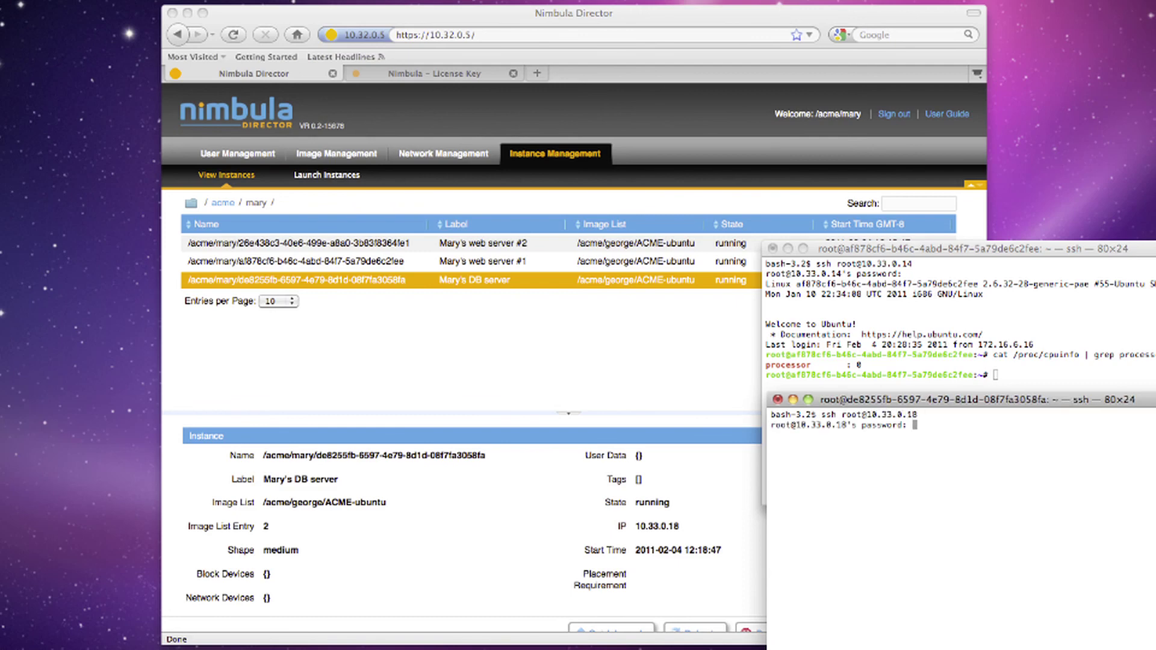
pyautogui.press('Return')
pyautogui.write('cat /proc/cpuinfo | grep processor')
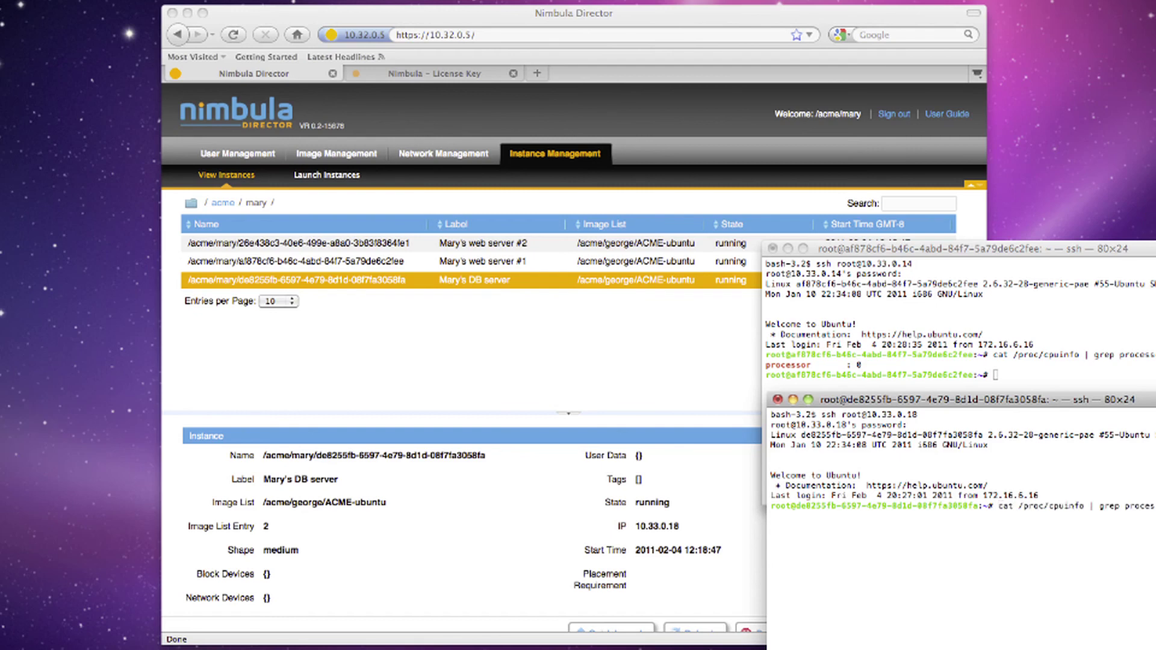
pyautogui.press('Return')
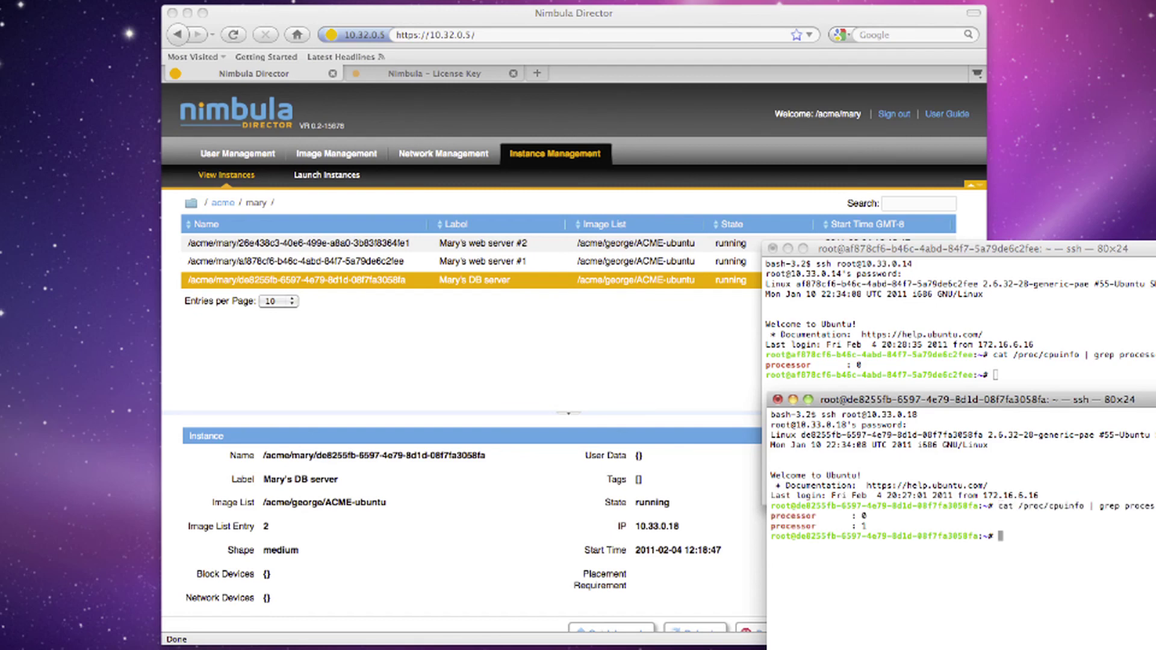